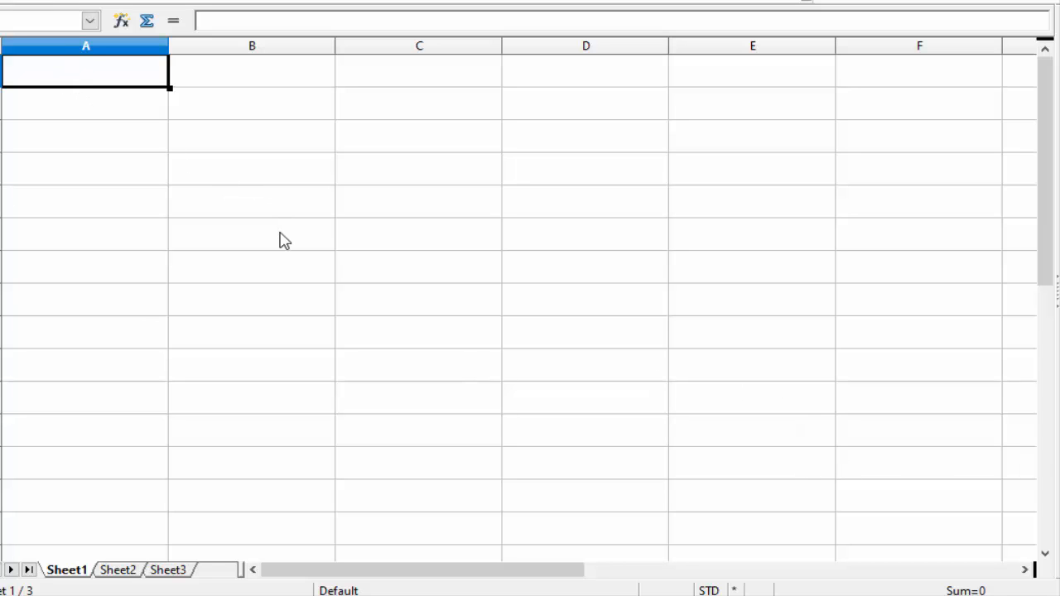
Step: Enter the first condition, "1. Memiliki saldo di perusahaan minimal 20000", in the first row of column A
{"action": "type", "text": "1."}
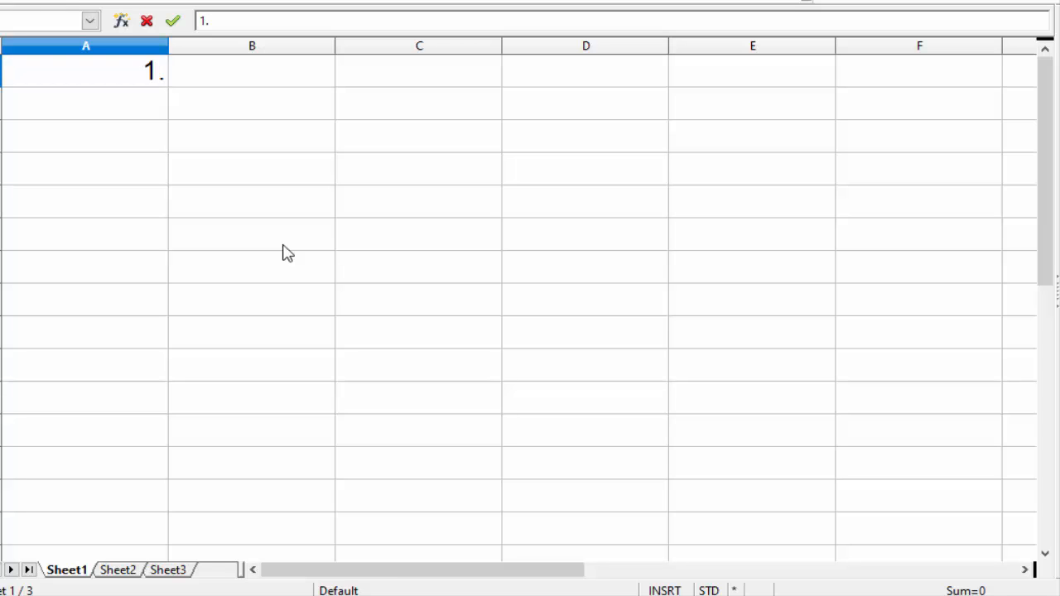
{"action": "type", "text": " Memi"}
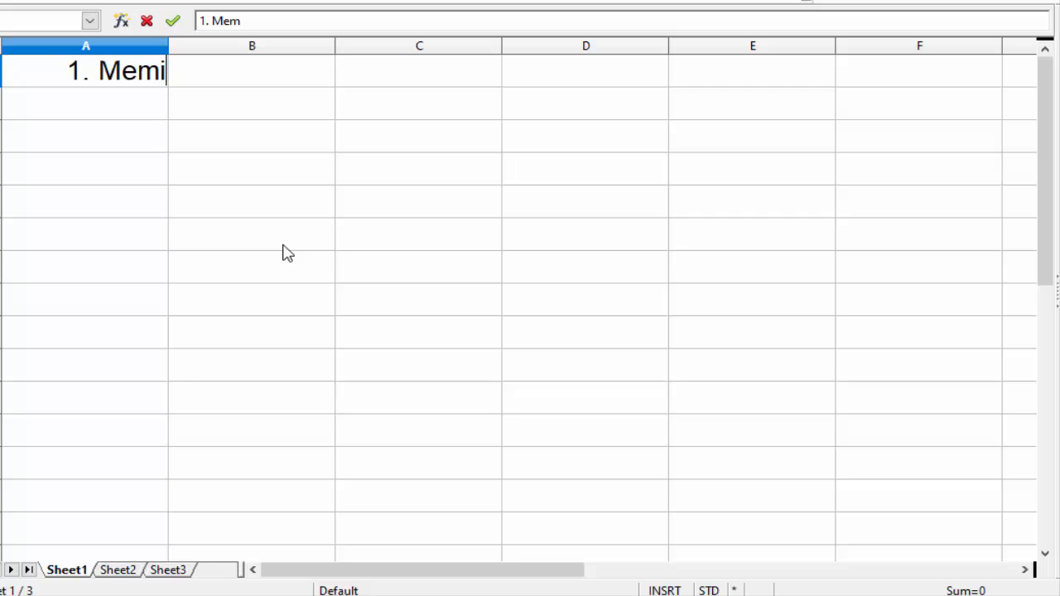
{"action": "type", "text": "liki s"}
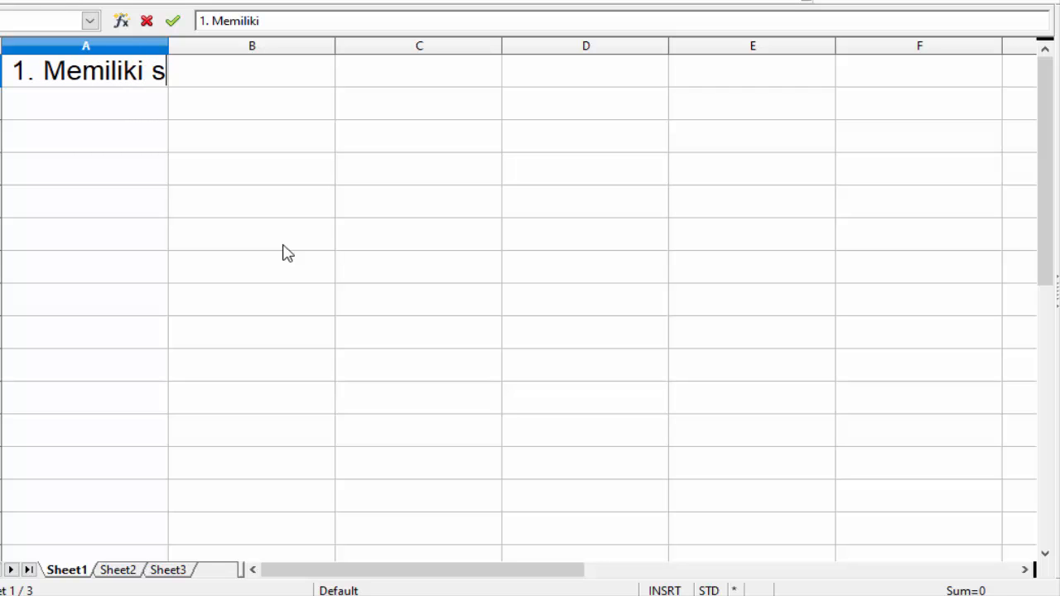
{"action": "type", "text": "aldo di"}
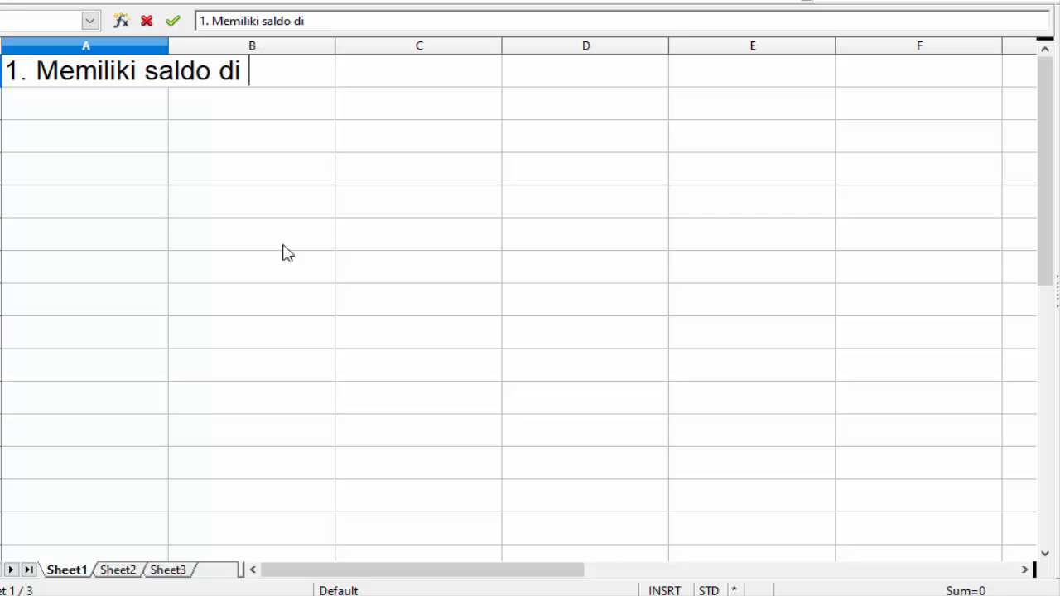
{"action": "type", "text": " perusahaan"}
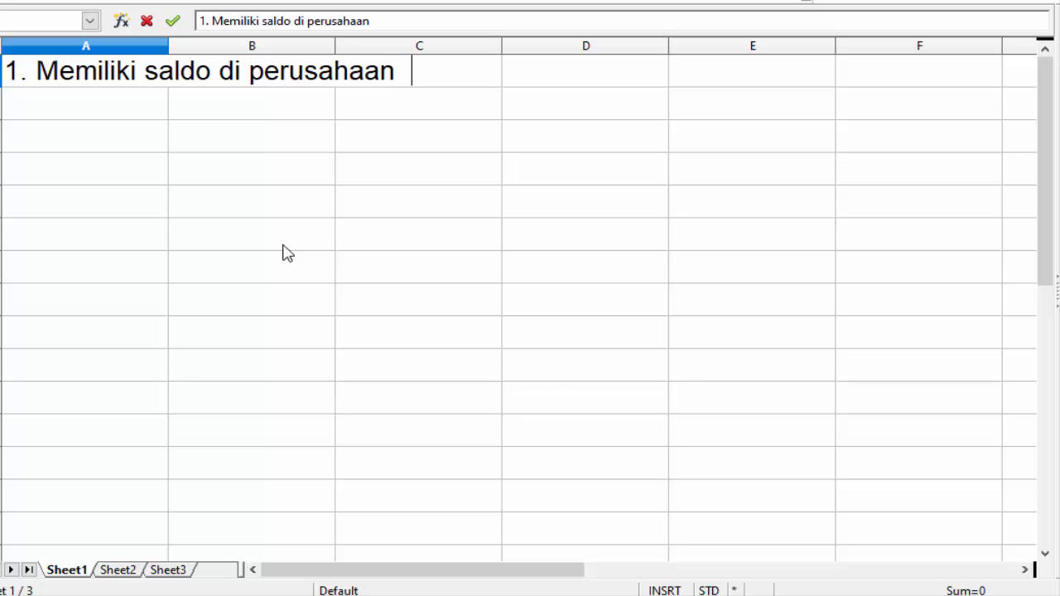
{"action": "type", "text": "  minima"}
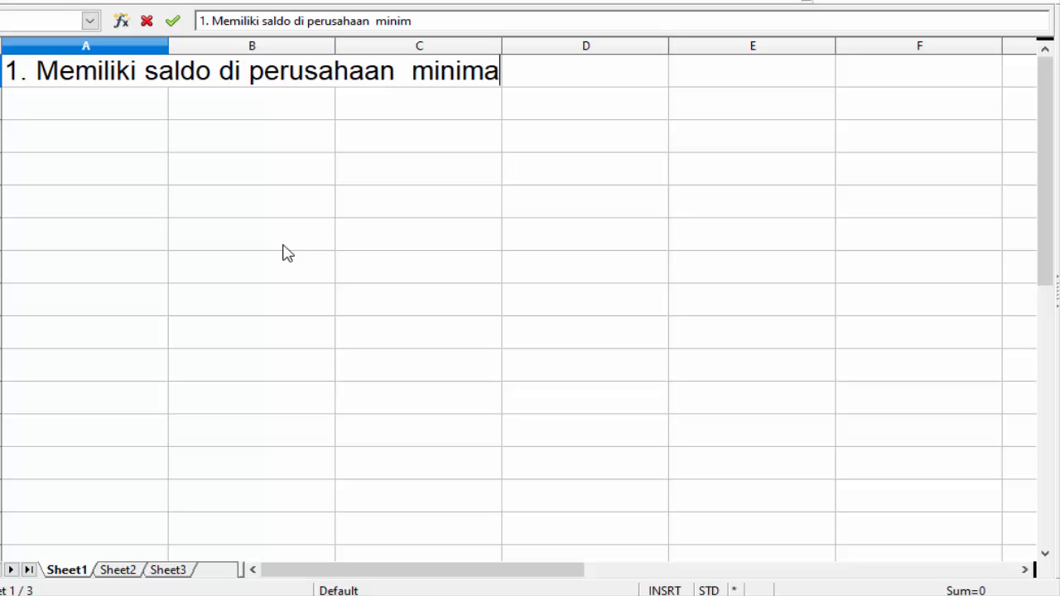
{"action": "type", "text": "l 2"}
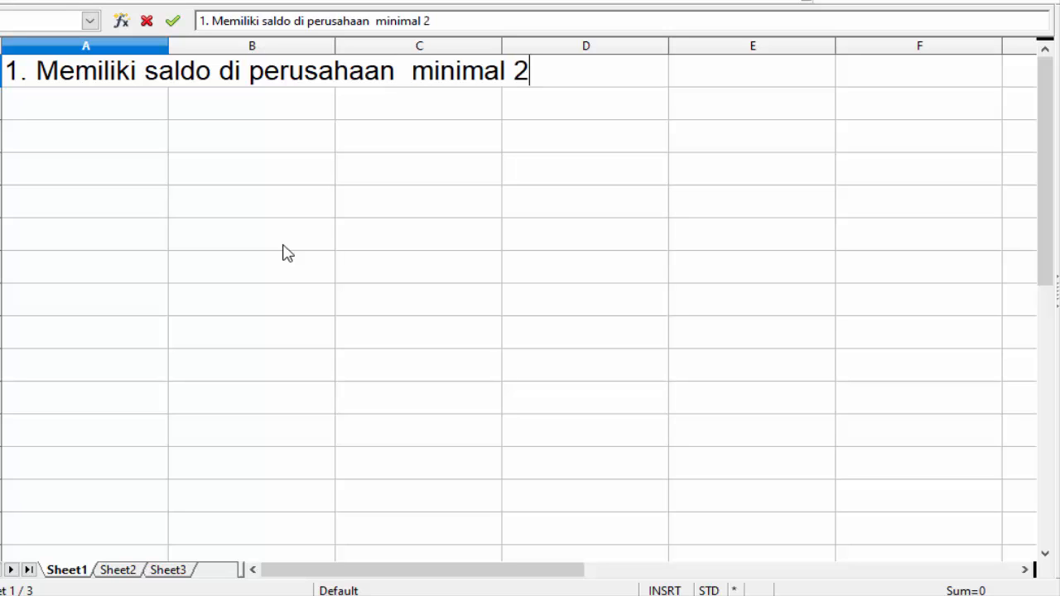
{"action": "type", "text": "0000"}
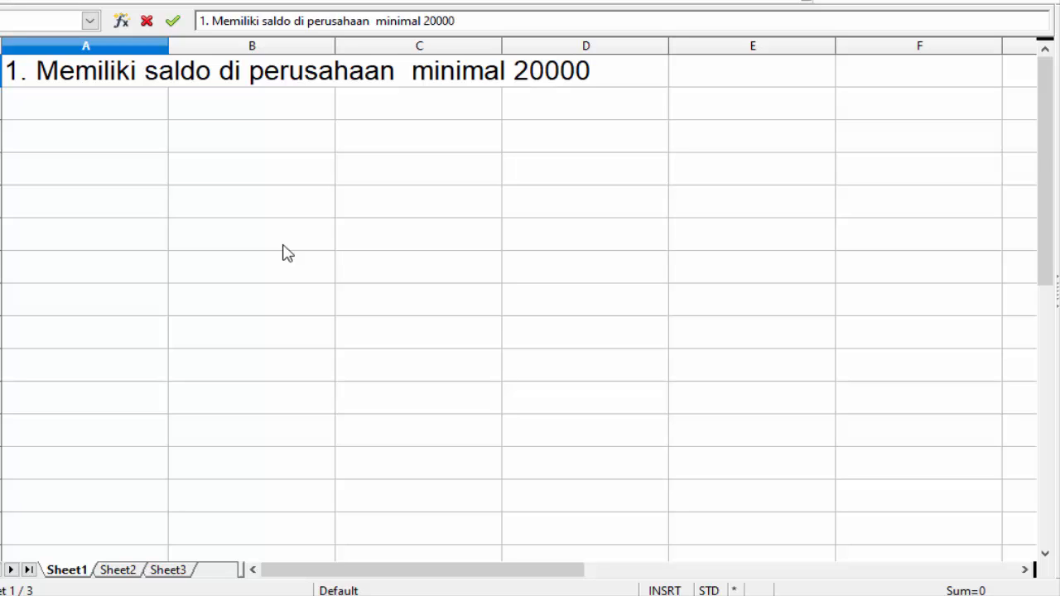
{"action": "key", "text": "Return"}
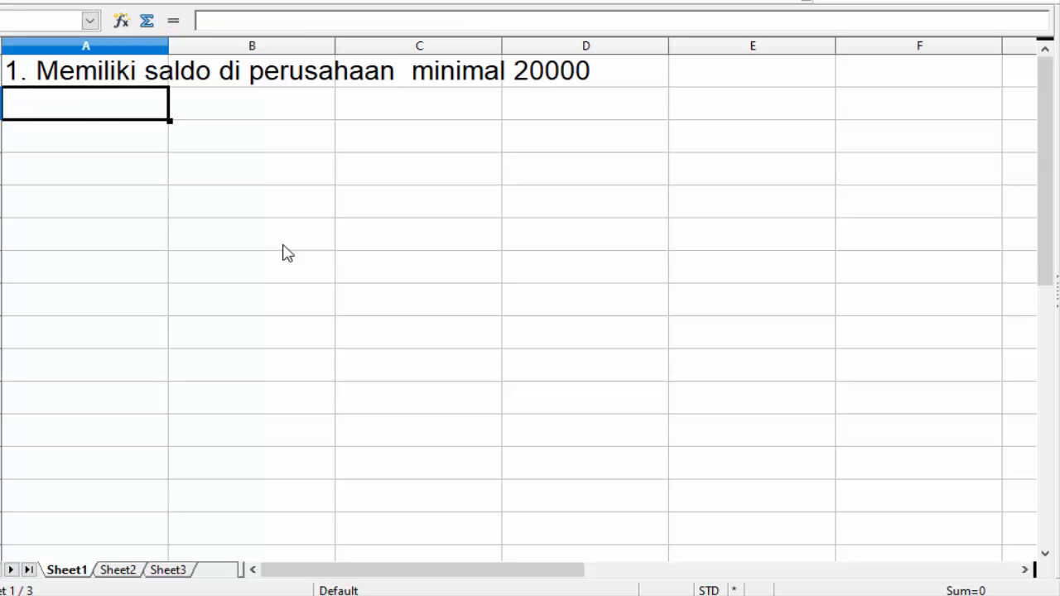
Step: Enter the second condition, "2. Sudah mengendap di perusahaan minimal 1 bulan", in the second row of column A
{"action": "type", "text": "2."}
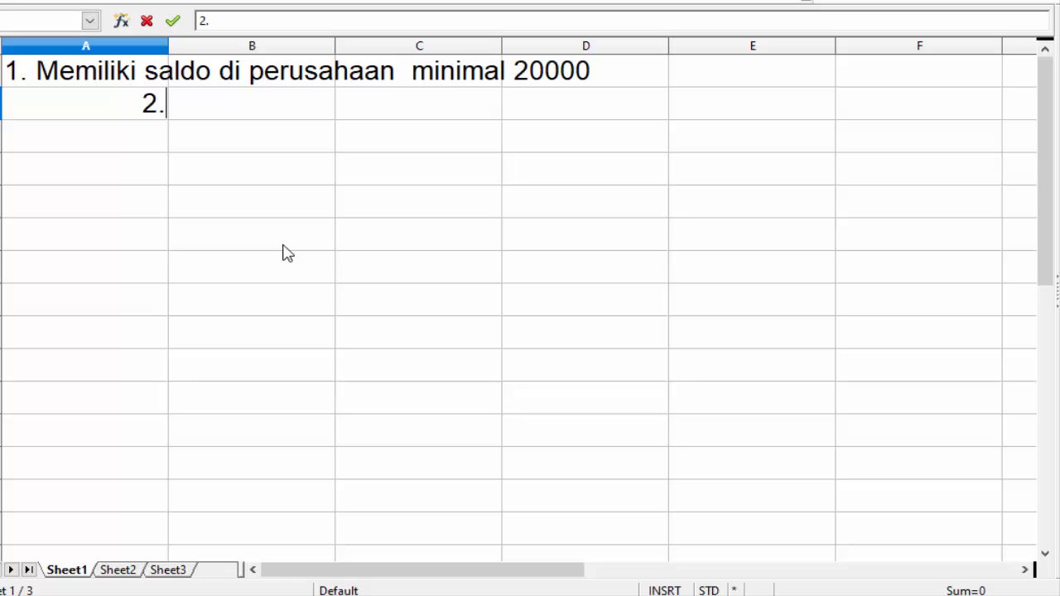
{"action": "type", "text": " Sudah mengem"}
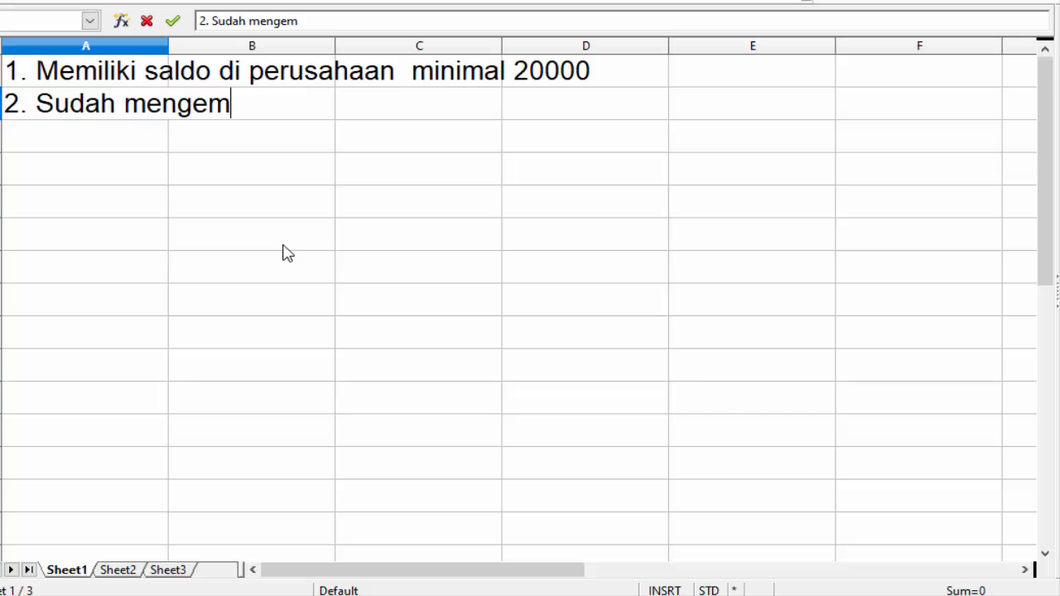
{"action": "key", "text": "BackSpace"}
{"action": "type", "text": "nd"}
{"action": "type", "text": "ap di p"}
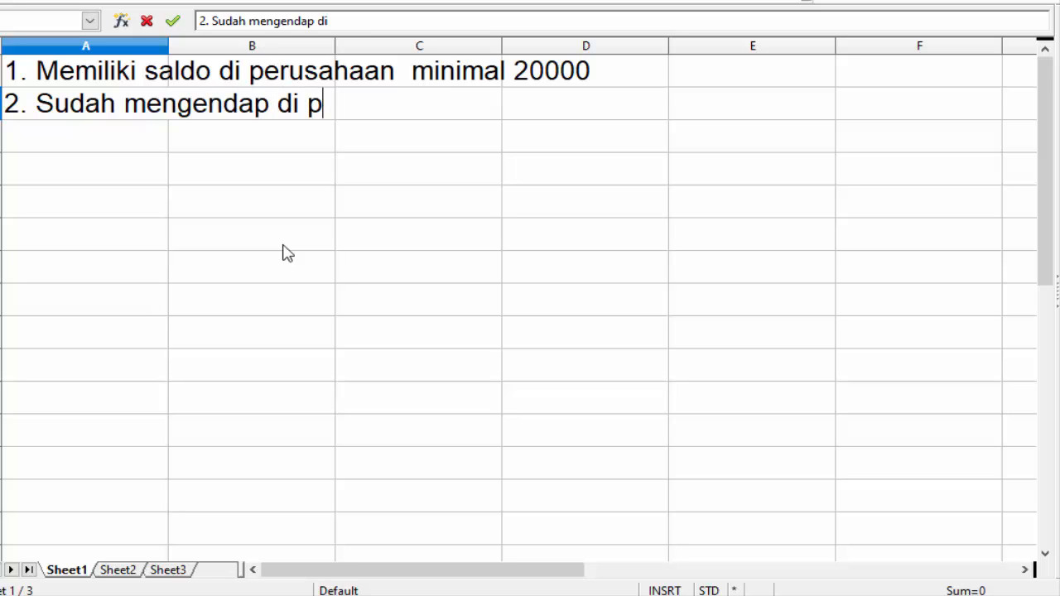
{"action": "type", "text": "erusahaan "}
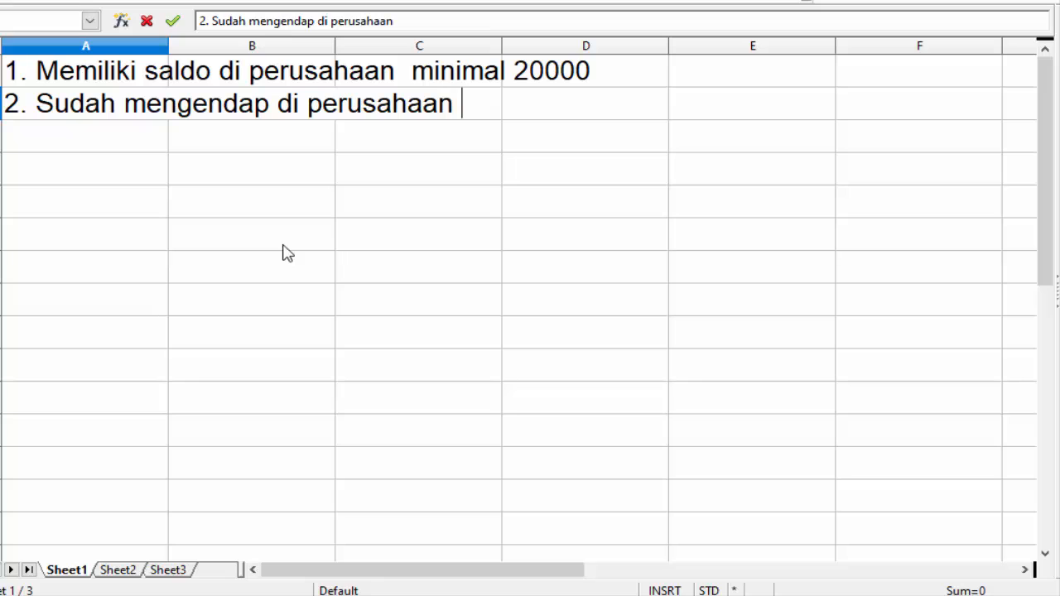
{"action": "type", "text": "minimal 1"}
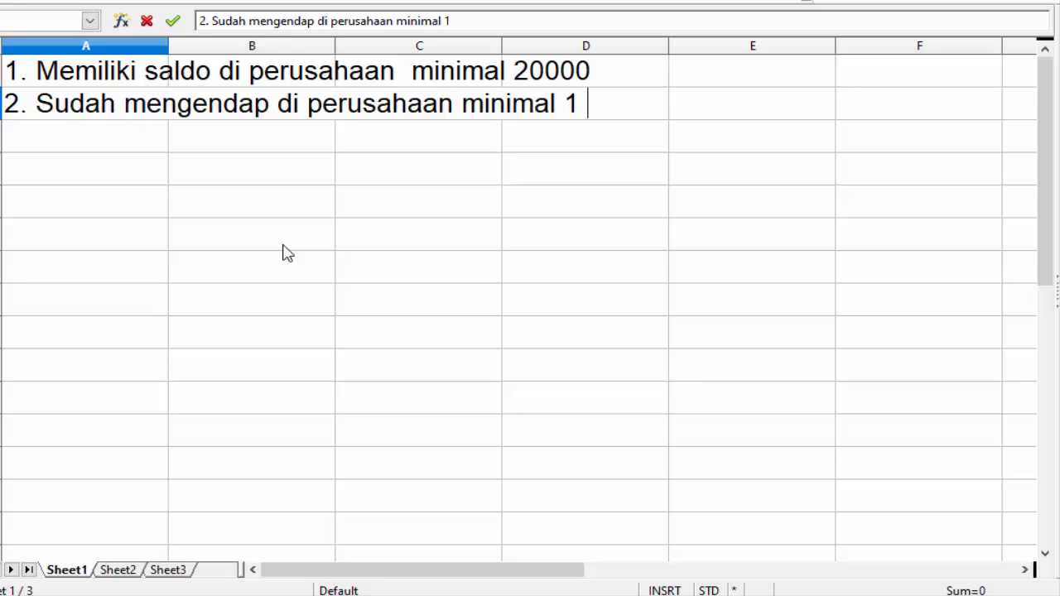
{"action": "key", "text": "BackSpace"}
{"action": "type", "text": "bulan"}
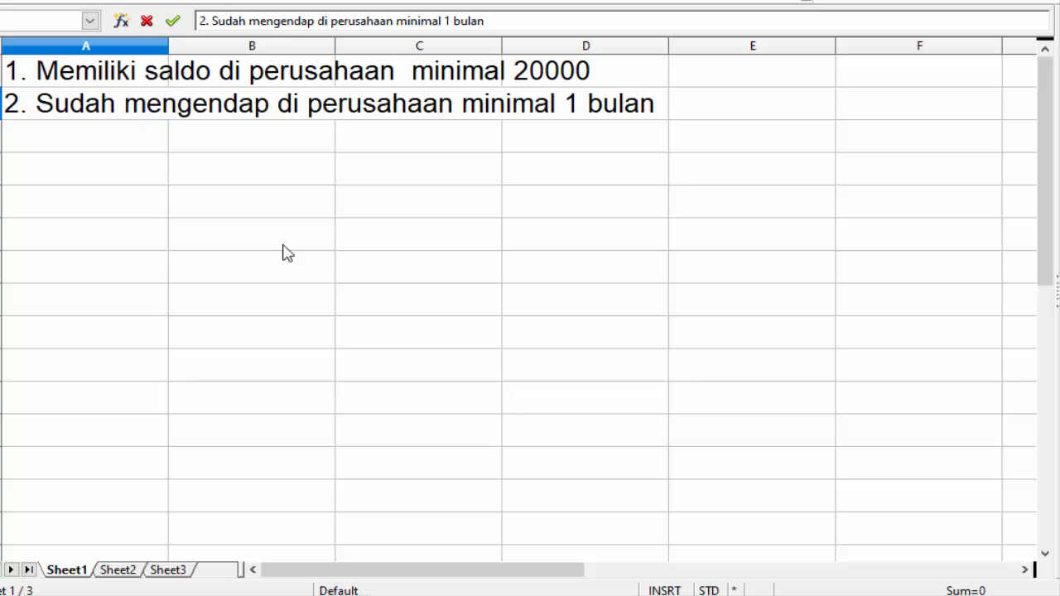
{"action": "key", "text": "Return"}
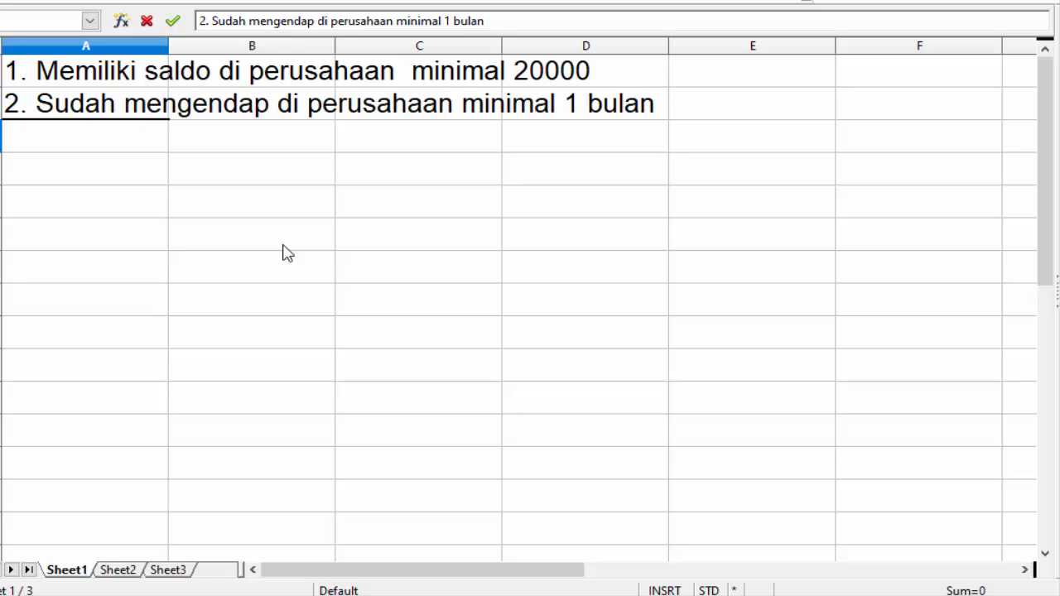
Step: Enter the third condition, "3. kupon dihitung untuk tiap kalipatan 10000 diberi 1 kupon", in the third row of column A
{"action": "type", "text": "3. "}
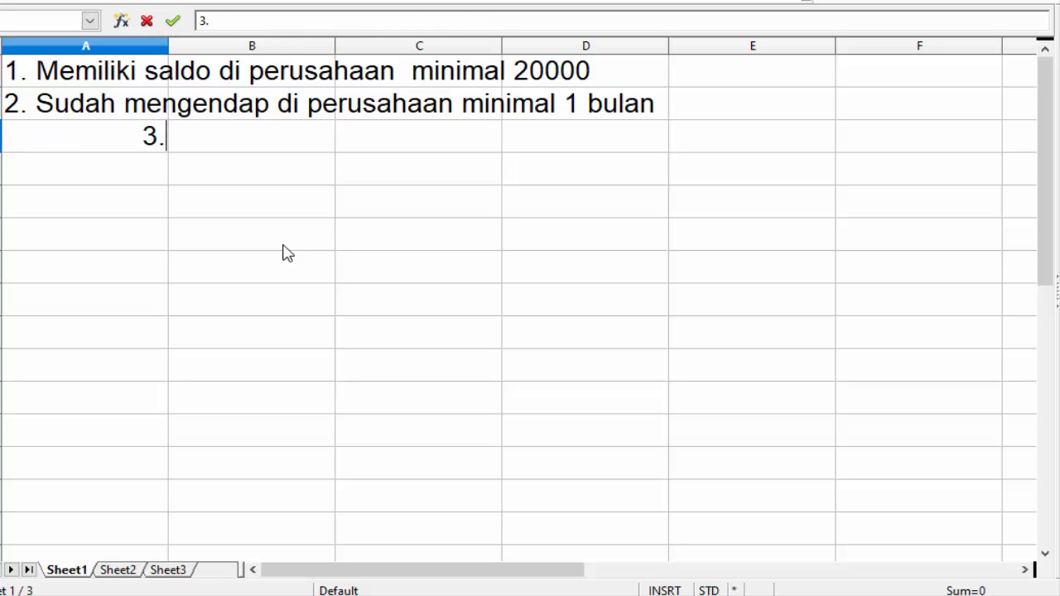
{"action": "type", "text": "kup"}
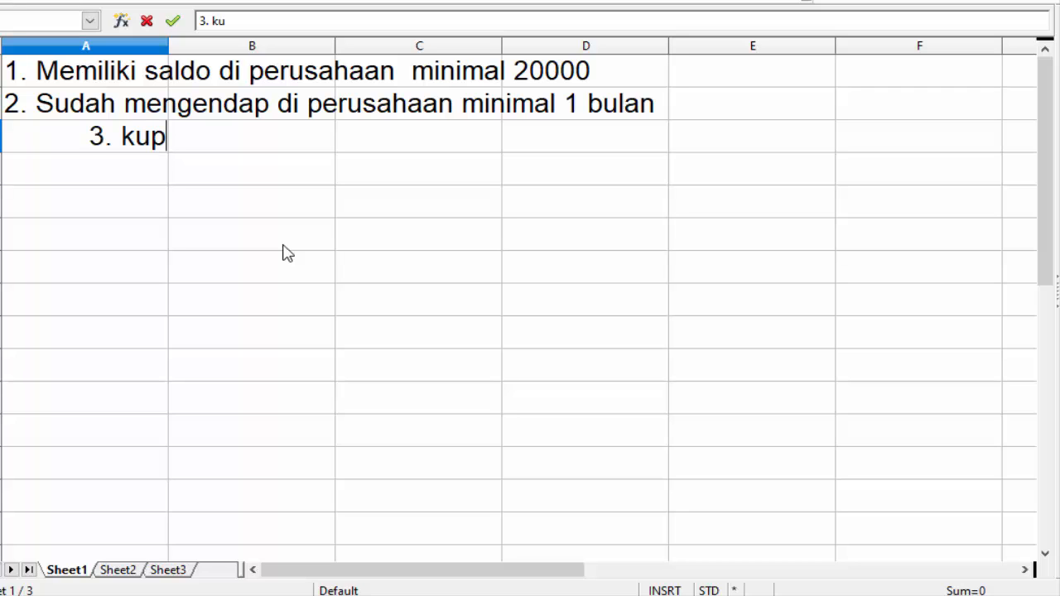
{"action": "type", "text": "on dihitu"}
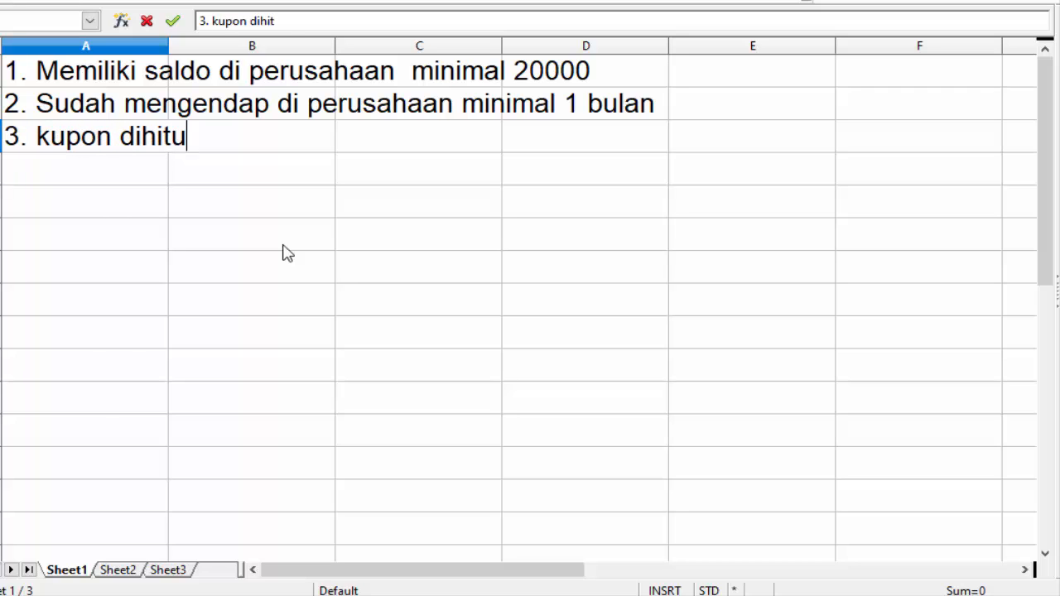
{"action": "type", "text": "ng un"}
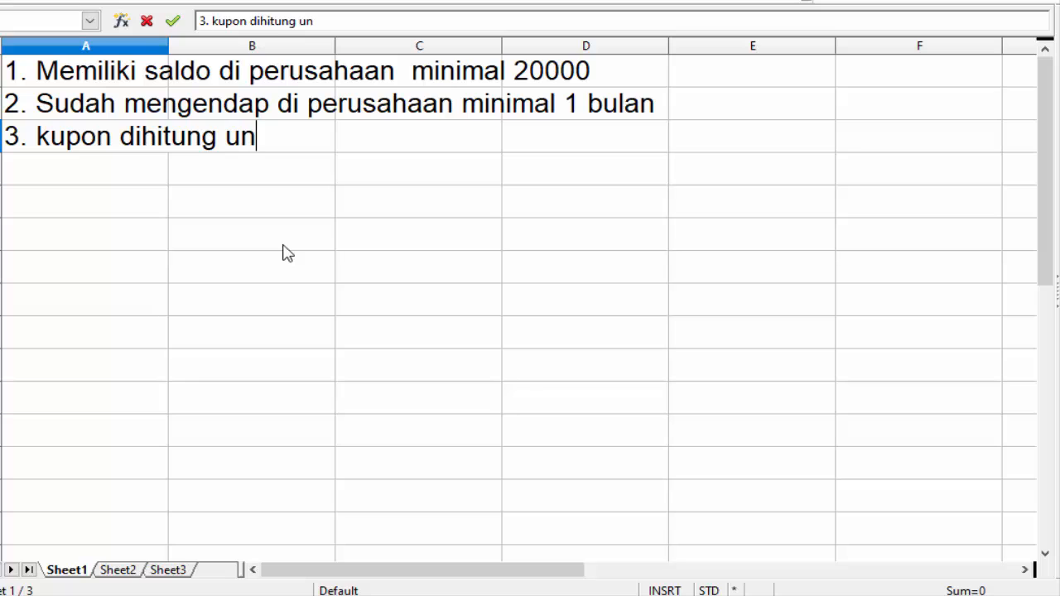
{"action": "type", "text": "tuk t"}
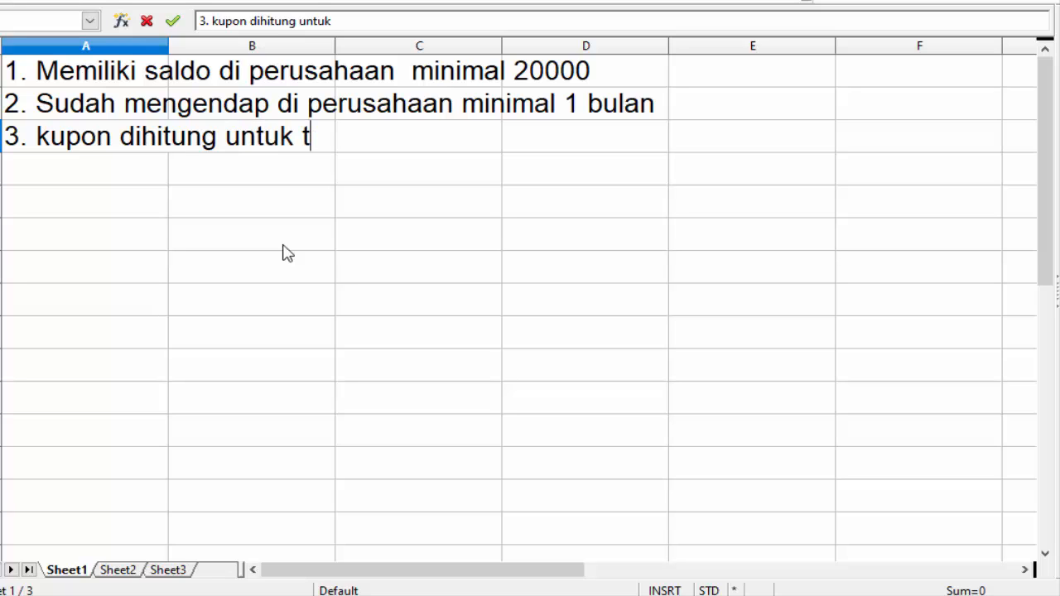
{"action": "type", "text": "iap kalipatan 1"}
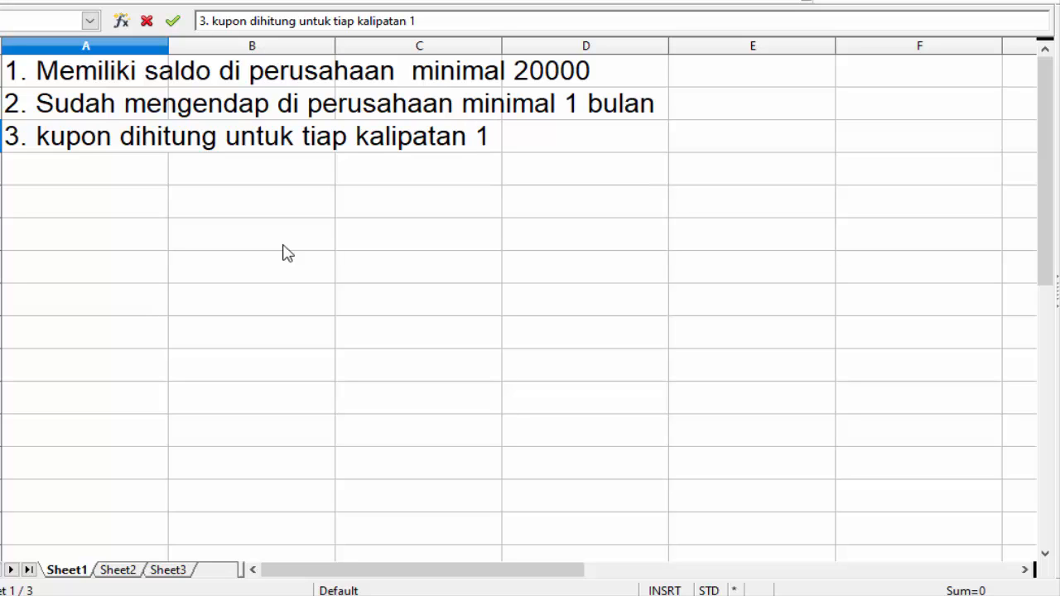
{"action": "type", "text": "0000"}
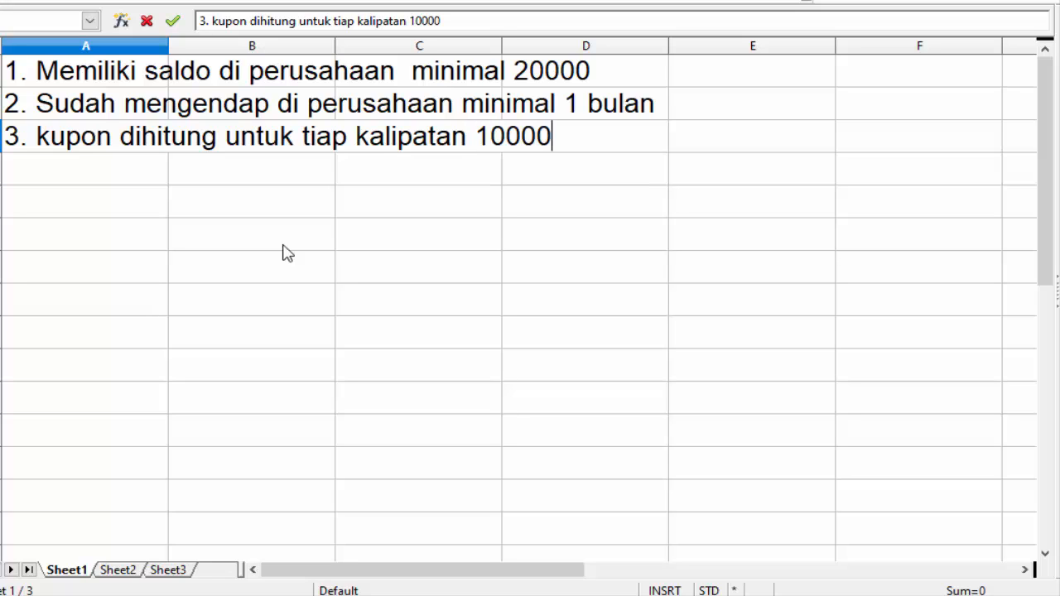
{"action": "type", "text": " diberi "}
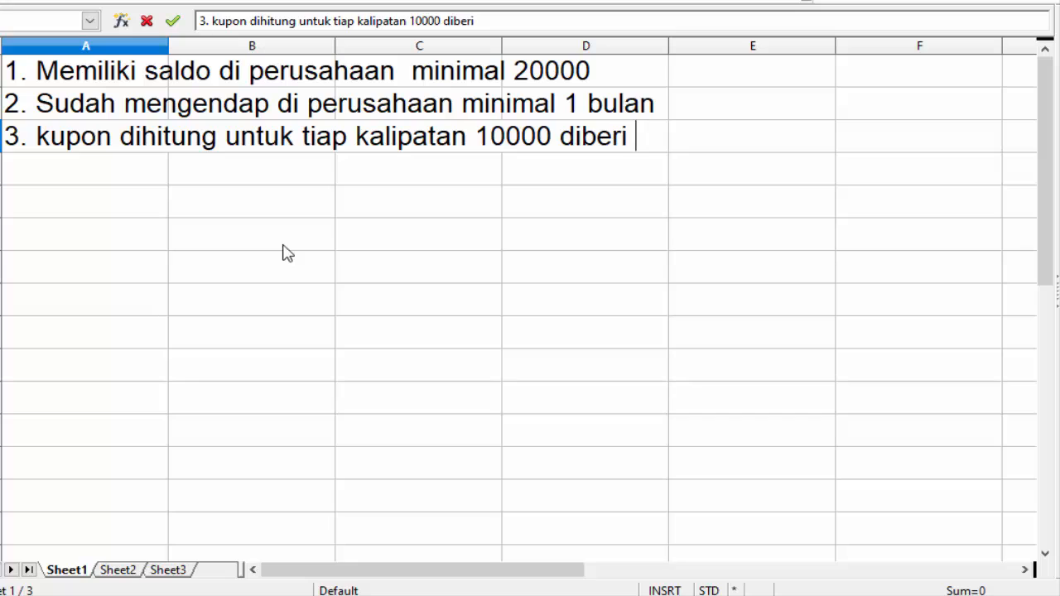
{"action": "type", "text": "1 kupon"}
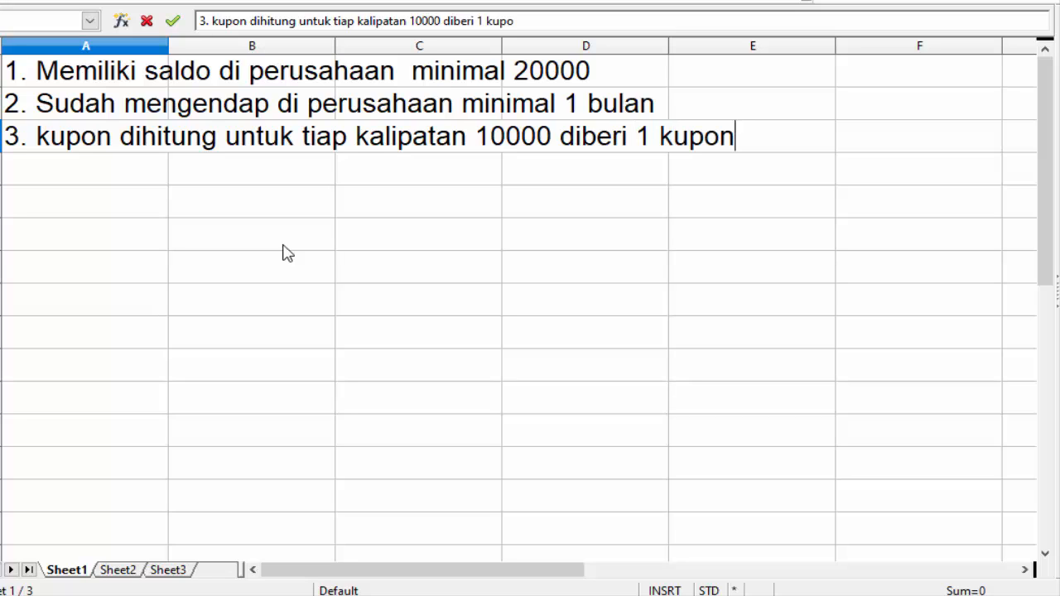
{"action": "key", "text": "Return"}
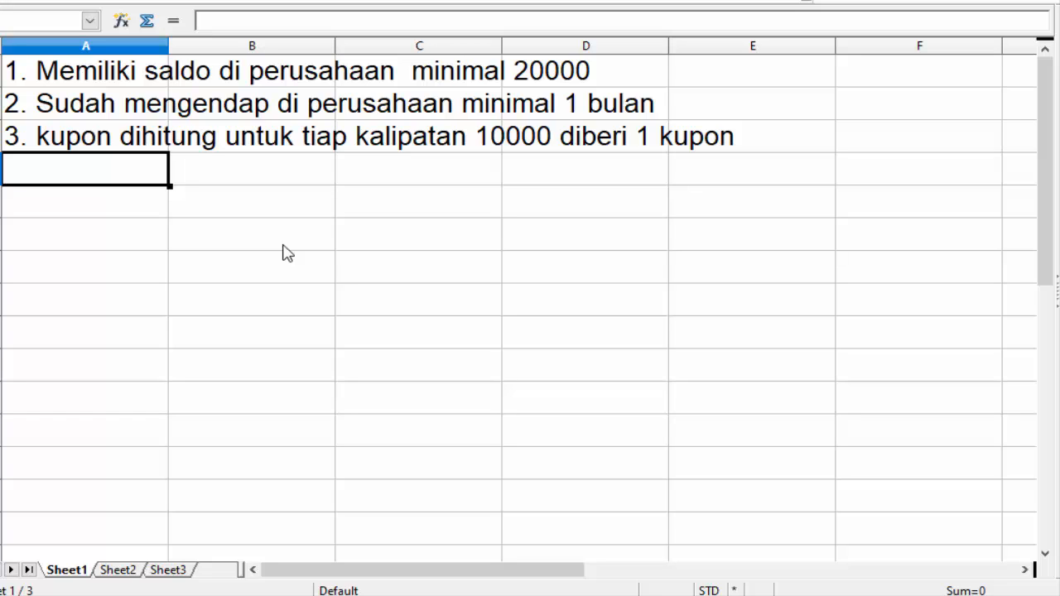
Step: Add the headers "saldo" in column A and "jumlah kupon" in column B, leaving one blank row below the conditions
{"action": "key", "text": "Down"}
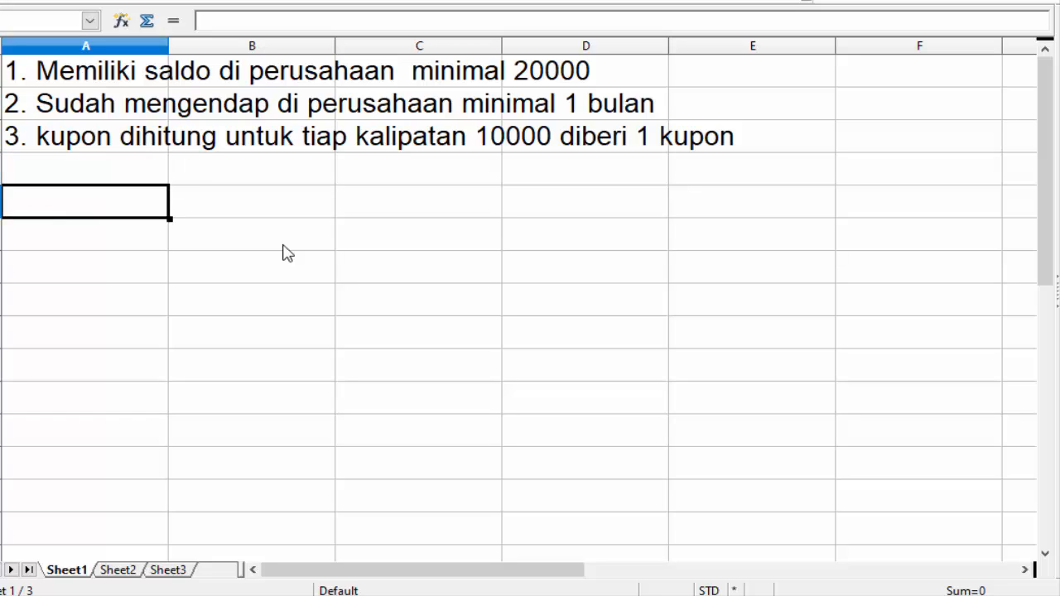
{"action": "type", "text": "saldo"}
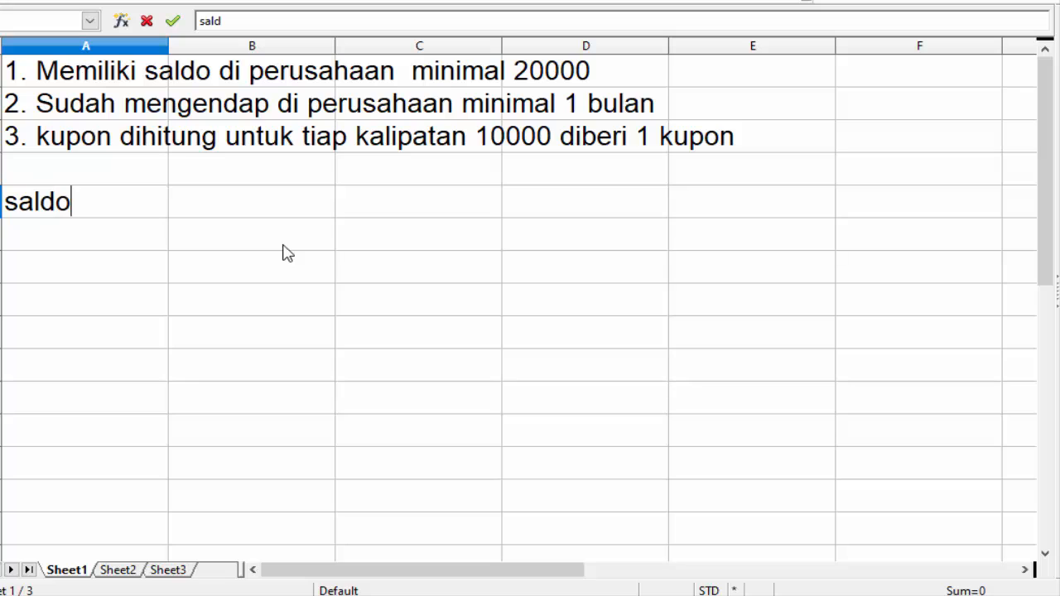
{"action": "key", "text": "Tab"}
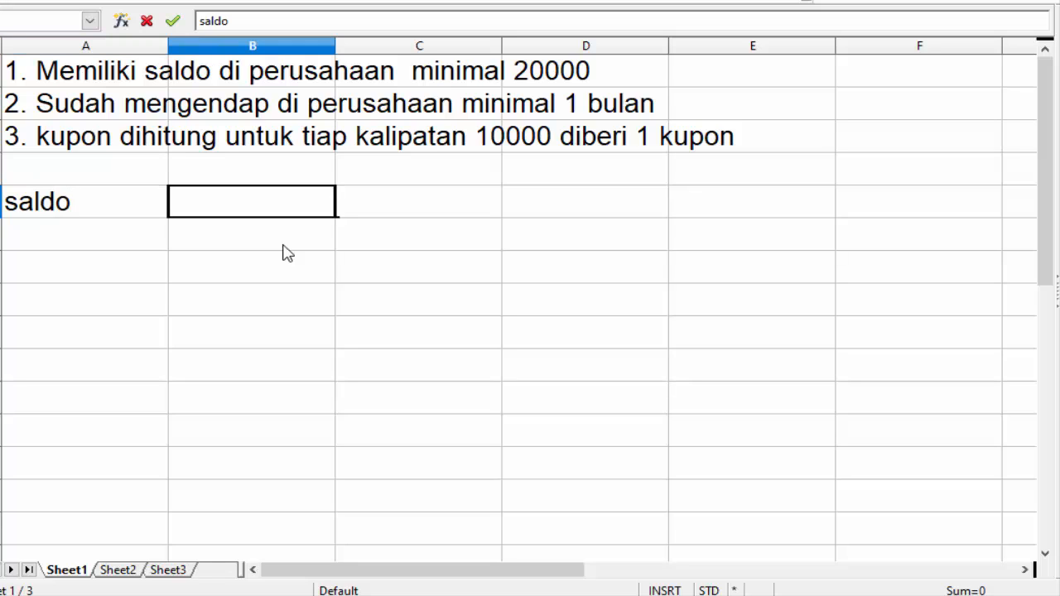
{"action": "type", "text": "j"}
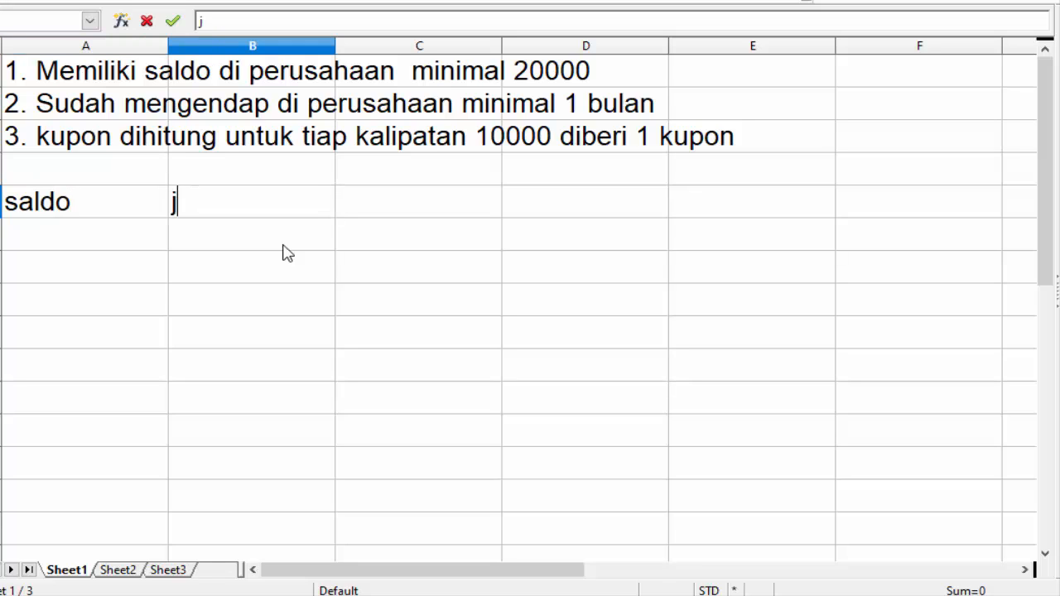
{"action": "type", "text": "umlah kupon"}
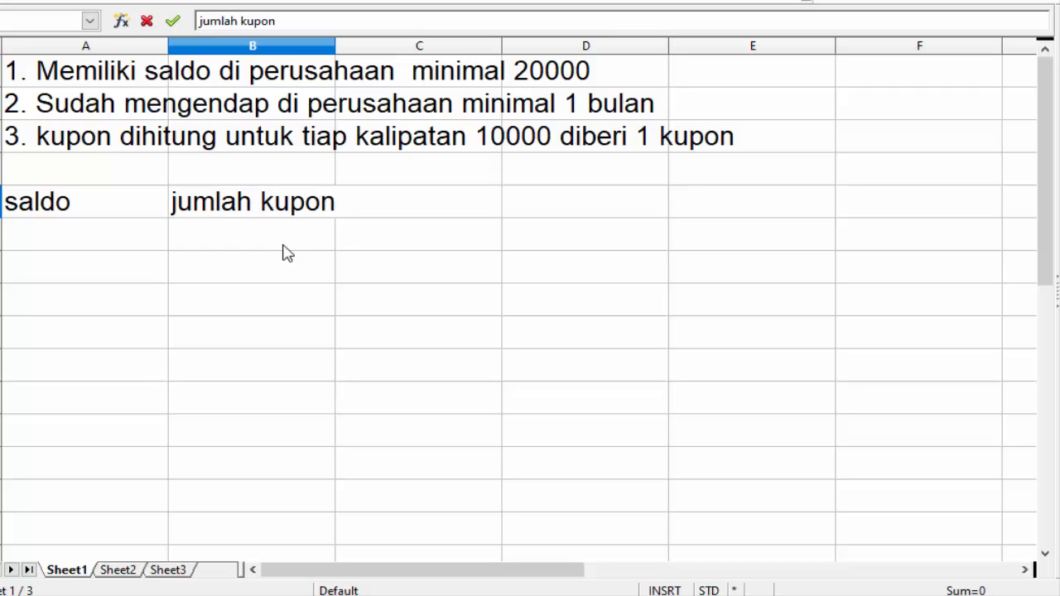
{"action": "key", "text": "Return"}
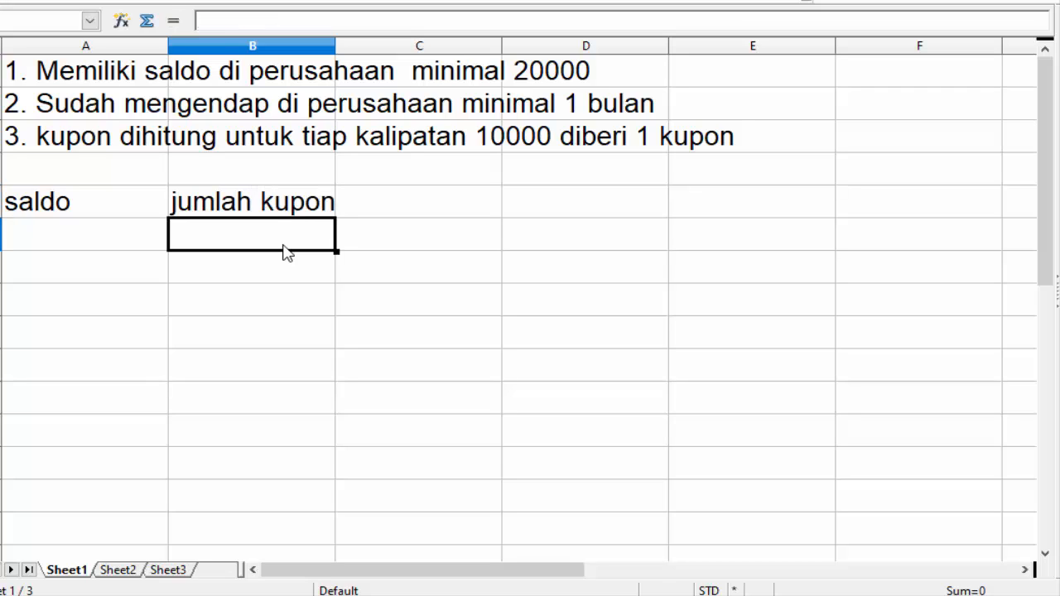
Step: Enter 25000 as the first balance under the "saldo" header
{"action": "key", "text": "Left"}
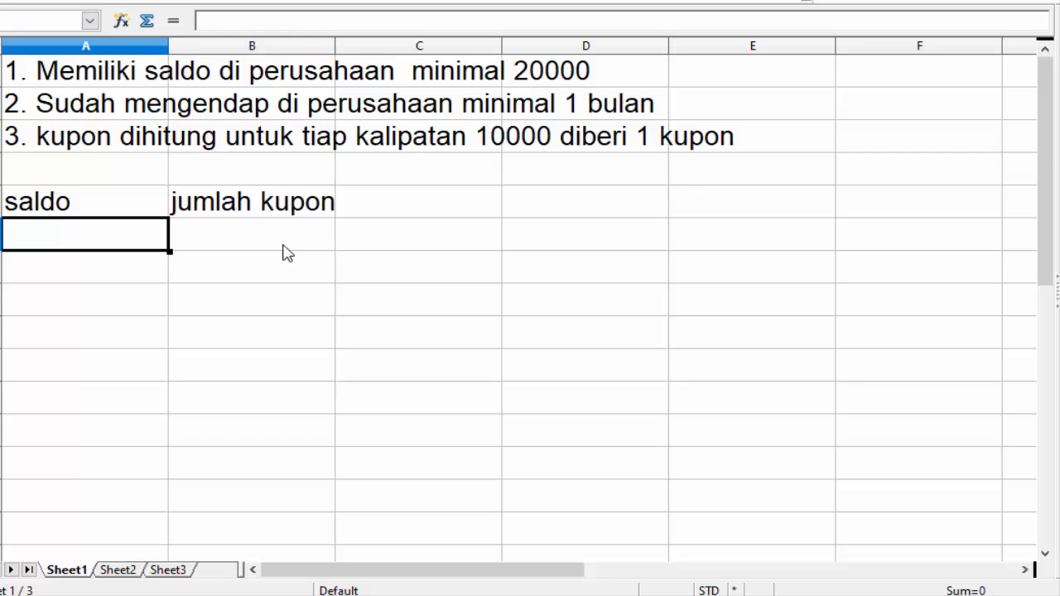
{"action": "type", "text": "25"}
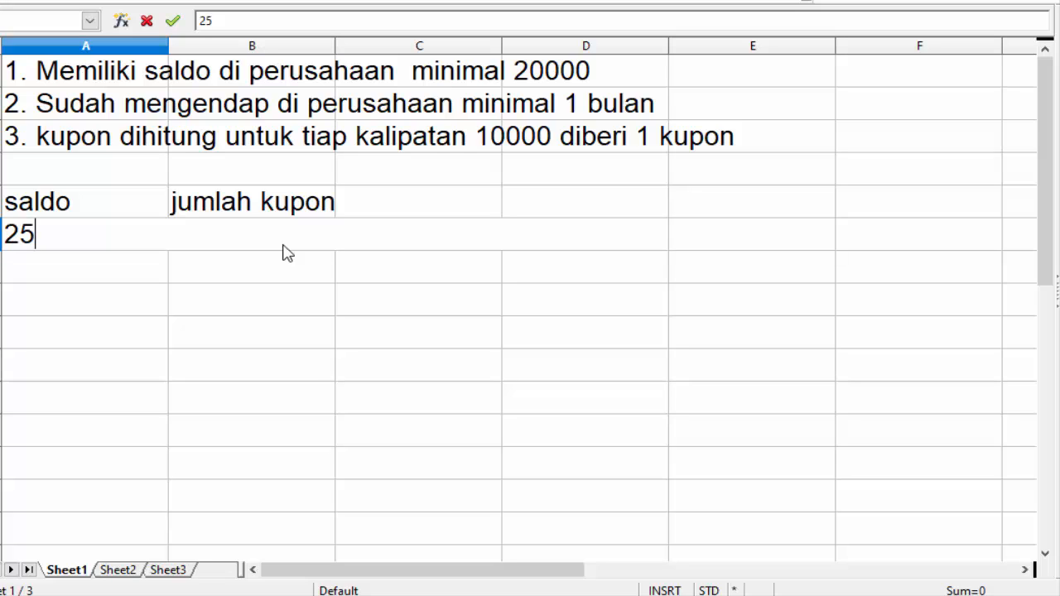
{"action": "type", "text": "0000"}
{"action": "key", "text": "BackSpace"}
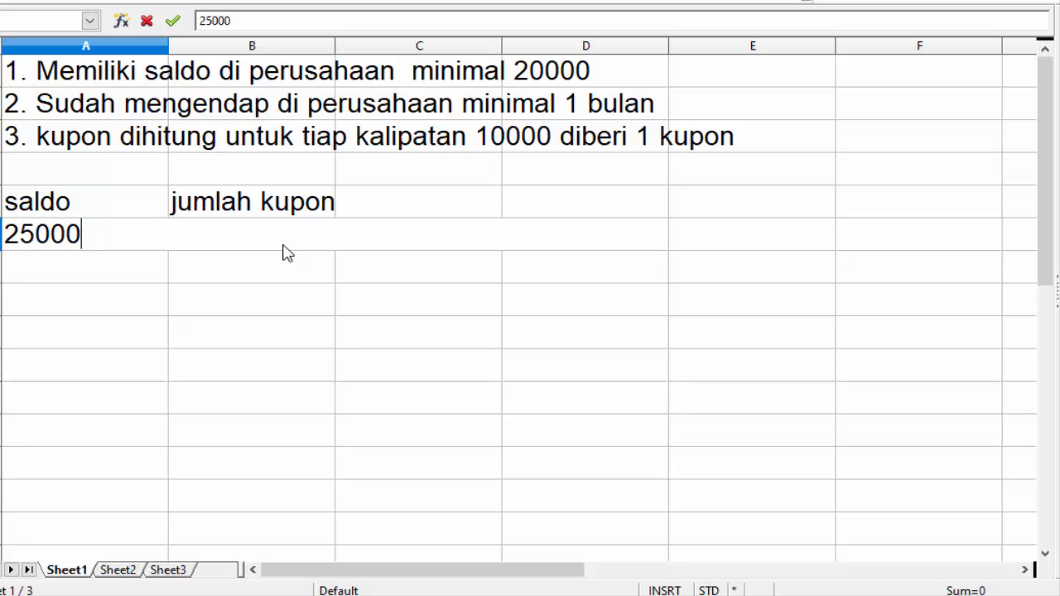
{"action": "left_click", "coordinate": [283, 247]}
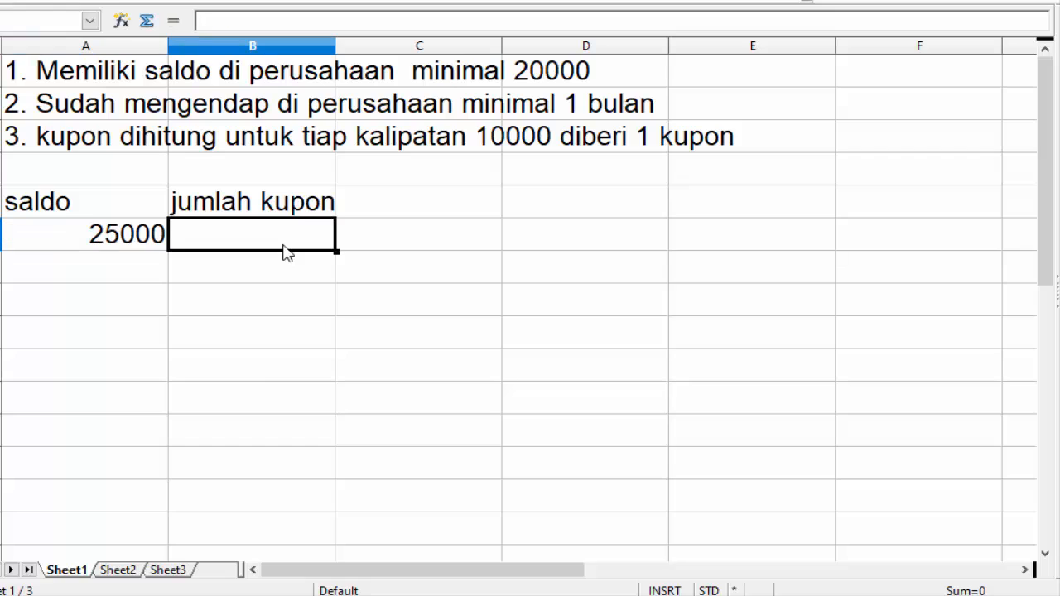
{"action": "key", "text": "Tab"}
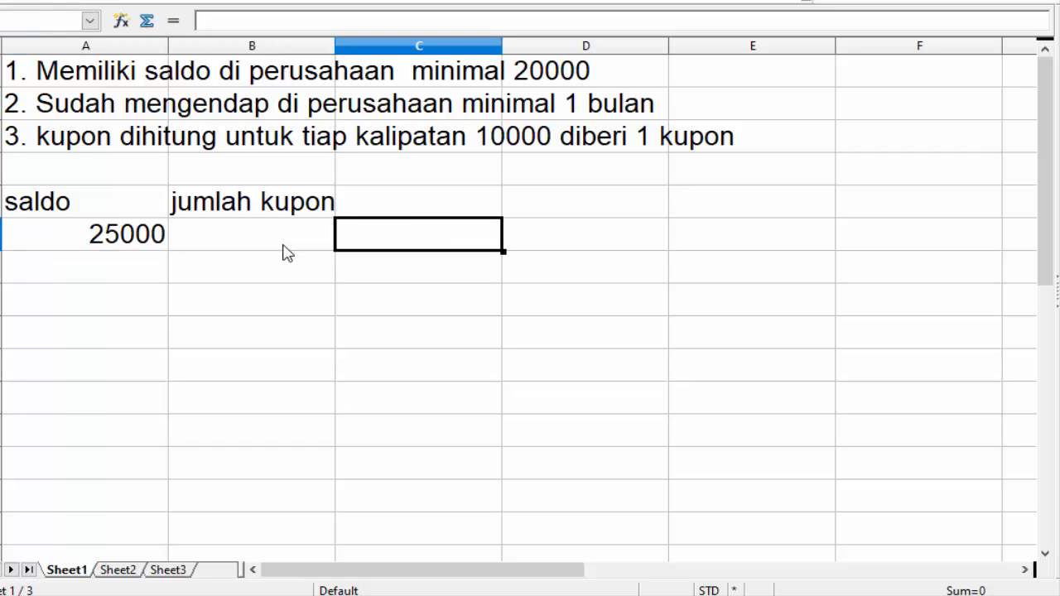
Step: Enter 100000 as the second balance in the "saldo" column, directly below the first one
{"action": "key", "text": "Left"}
{"action": "key", "text": "Left"}
{"action": "key", "text": "Down"}
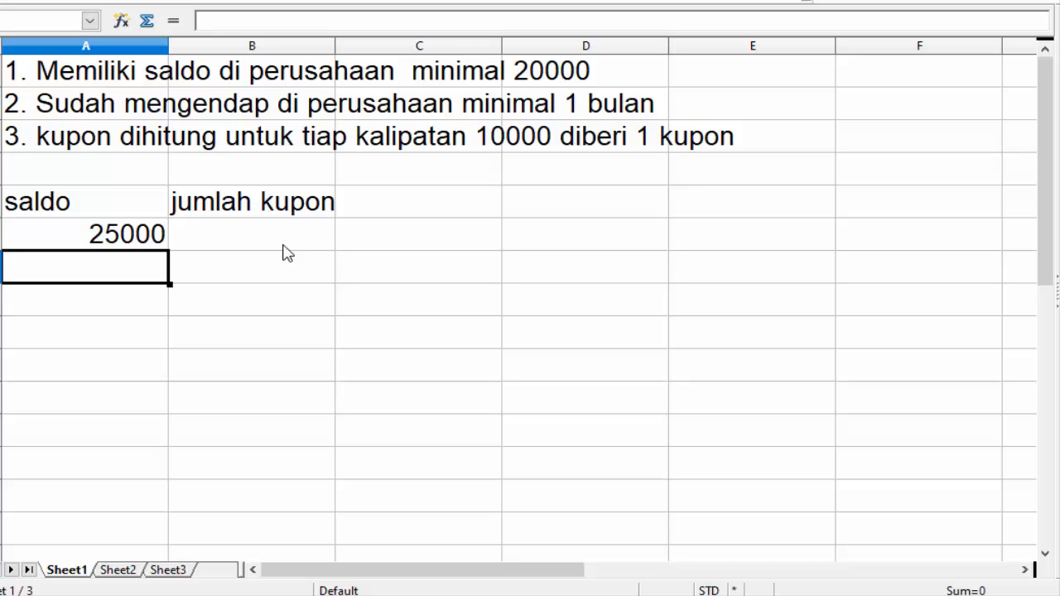
{"action": "type", "text": "1"}
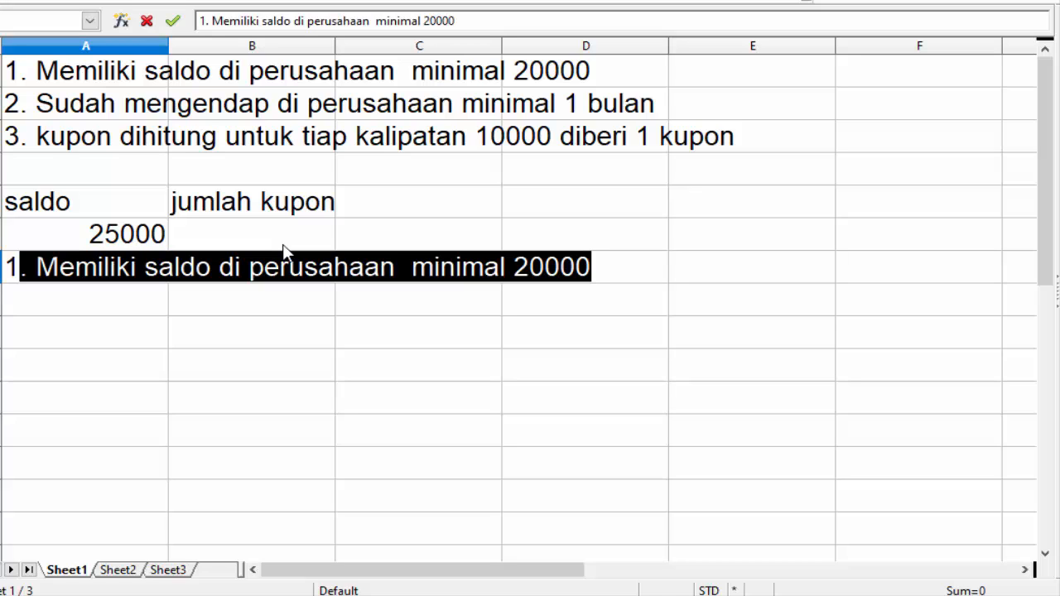
{"action": "type", "text": "00000"}
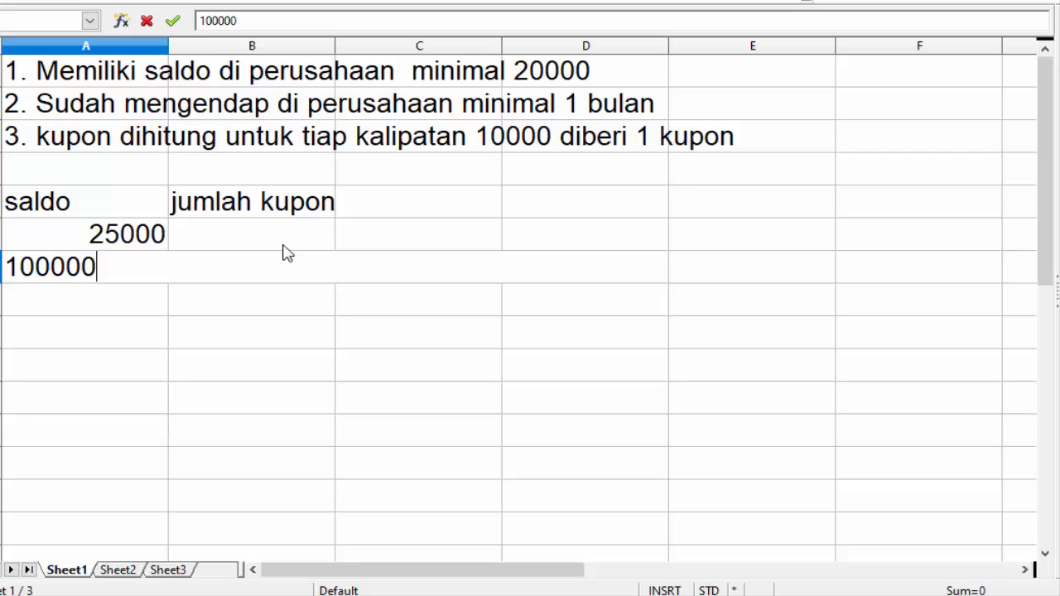
{"action": "key", "text": "Tab"}
{"action": "key", "text": "Tab"}
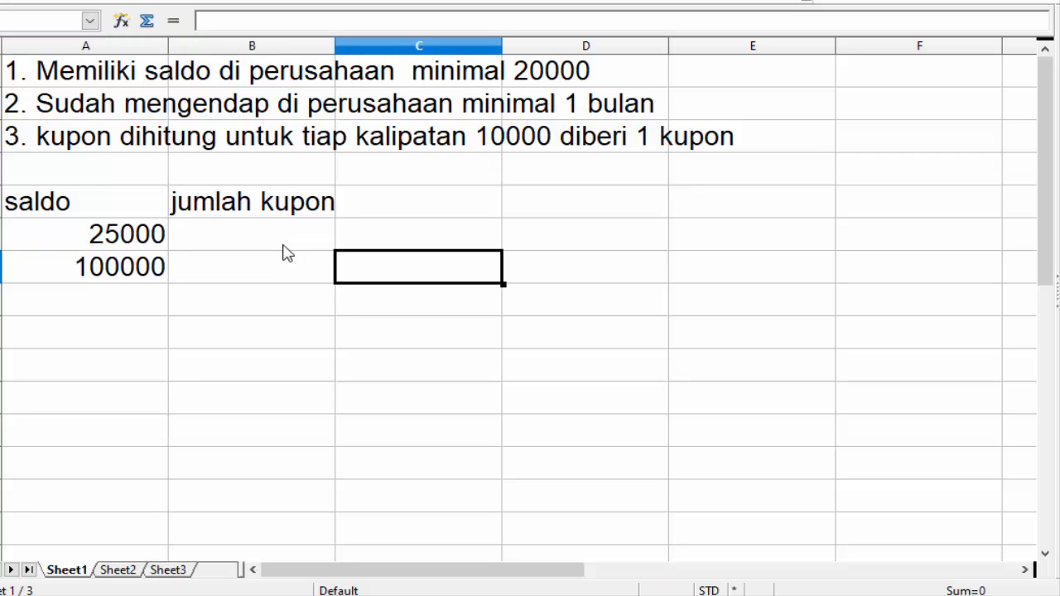
Step: Enter 55000 as the third balance in the "saldo" column
{"action": "key", "text": "Left"}
{"action": "key", "text": "Down"}
{"action": "key", "text": "Left"}
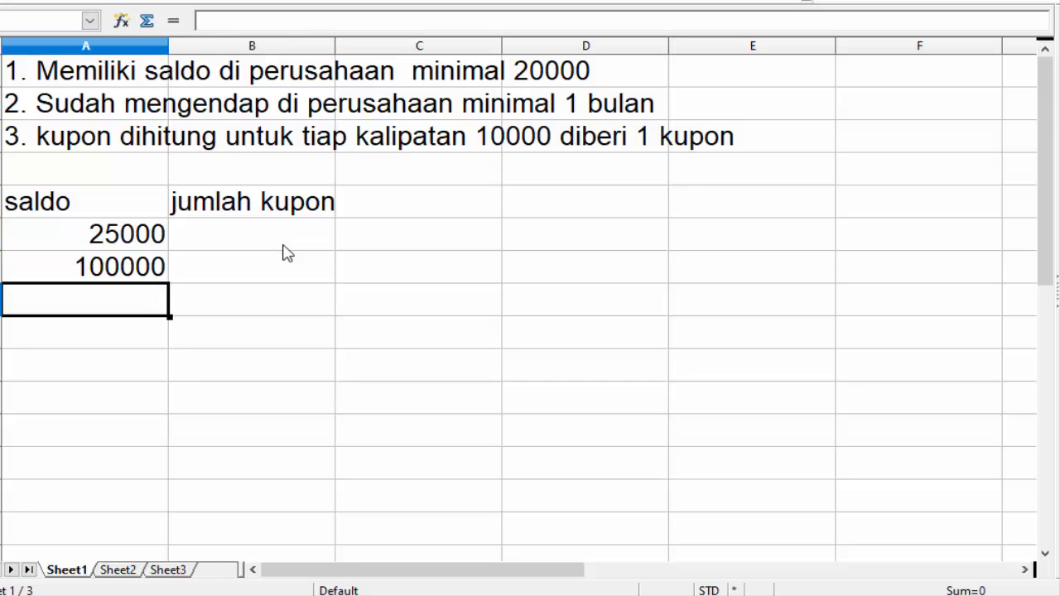
{"action": "type", "text": "55"}
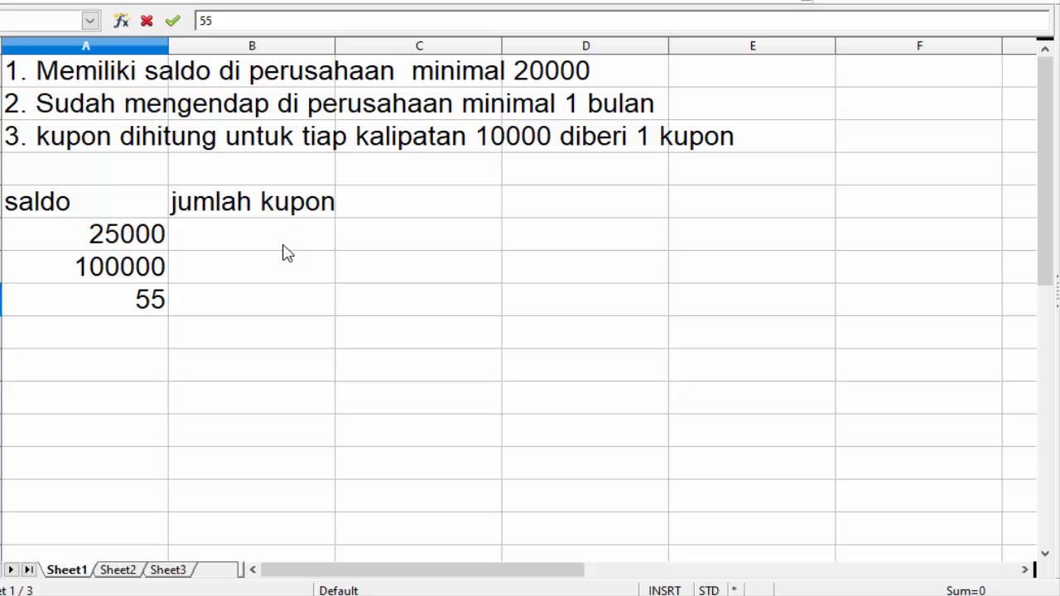
{"action": "type", "text": "000"}
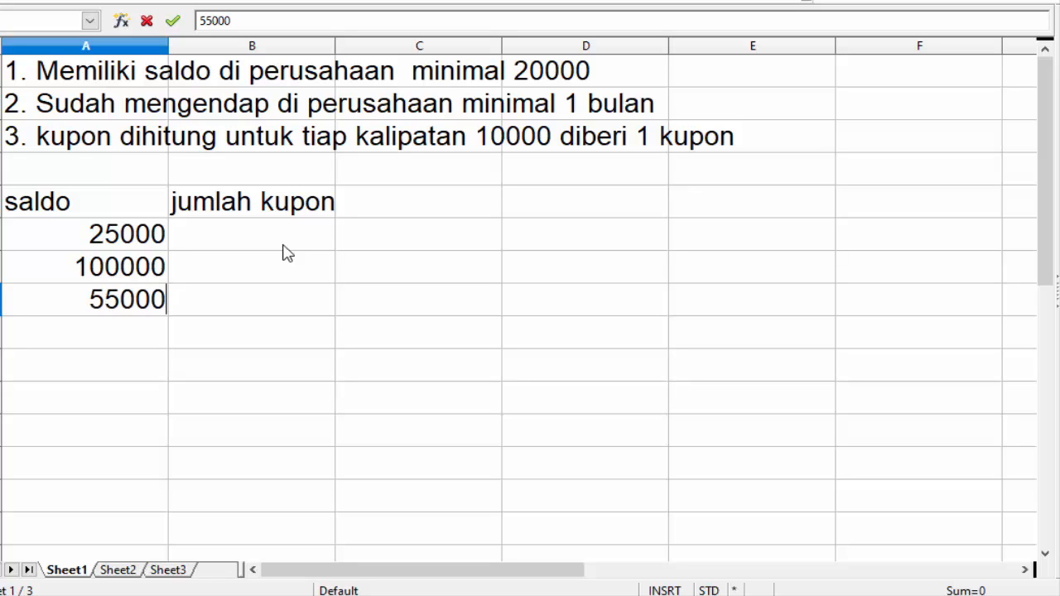
{"action": "key", "text": "Return"}
{"action": "key", "text": "Up"}
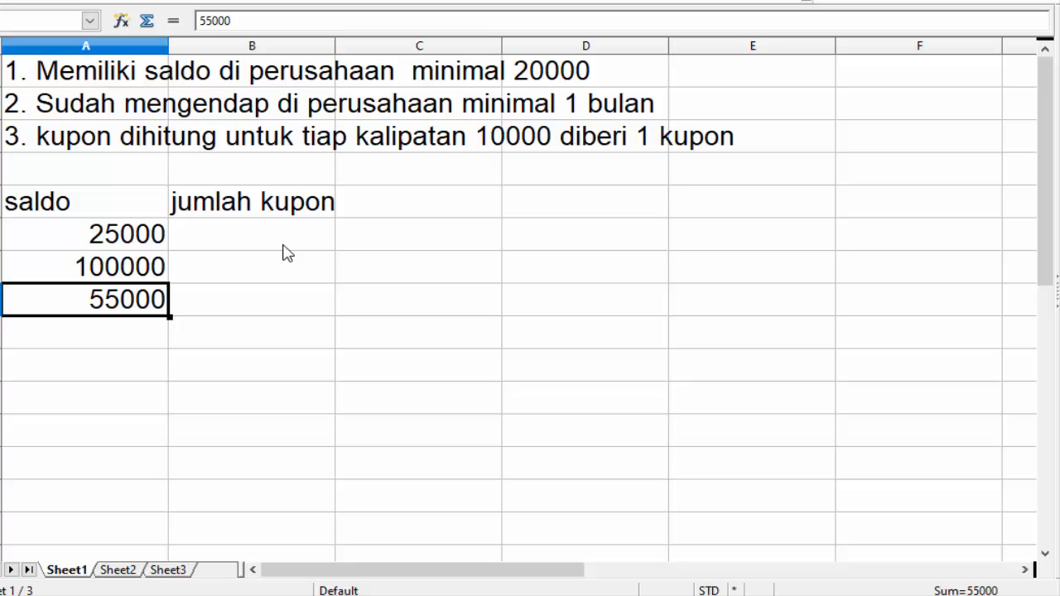
Step: Enter the formula =rounddown(A6) in the first "jumlah kupon" cell, B6, referring to the first balance
{"action": "key", "text": "Up"}
{"action": "key", "text": "Right"}
{"action": "key", "text": "Up"}
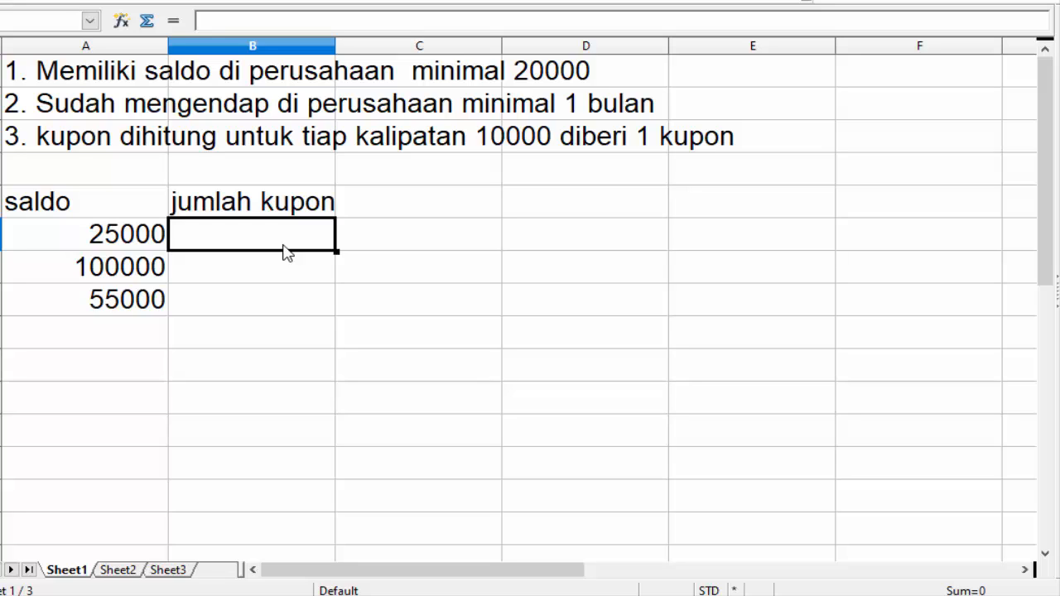
{"action": "type", "text": "="}
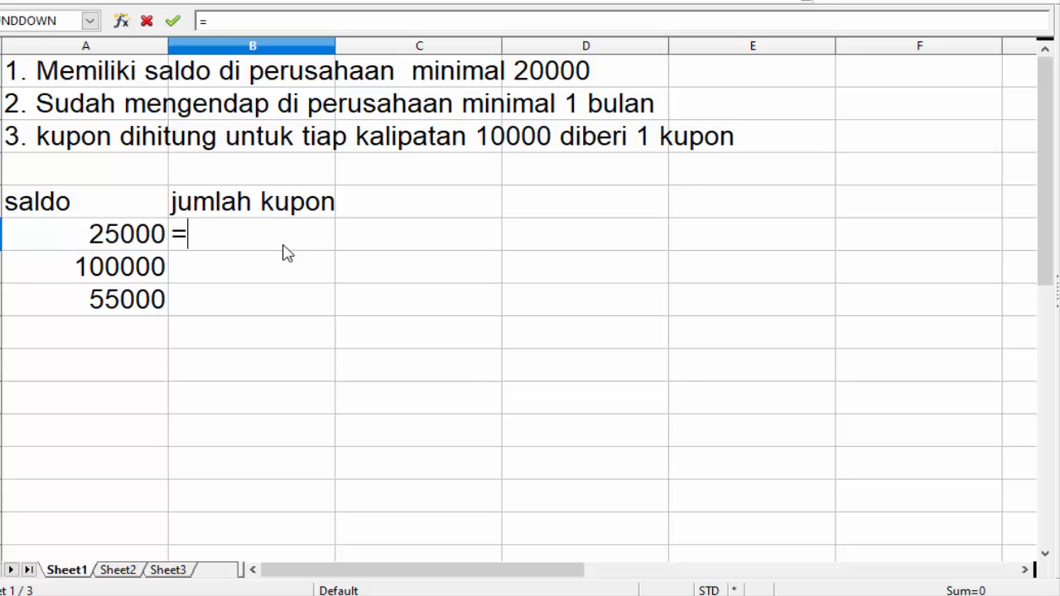
{"action": "type", "text": "rounddown"}
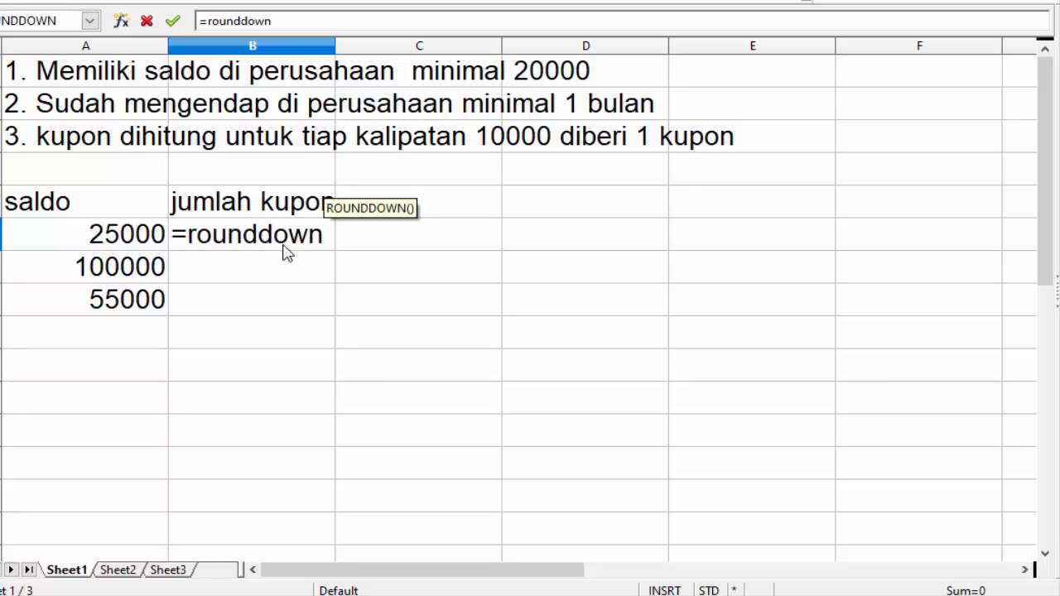
{"action": "type", "text": "("}
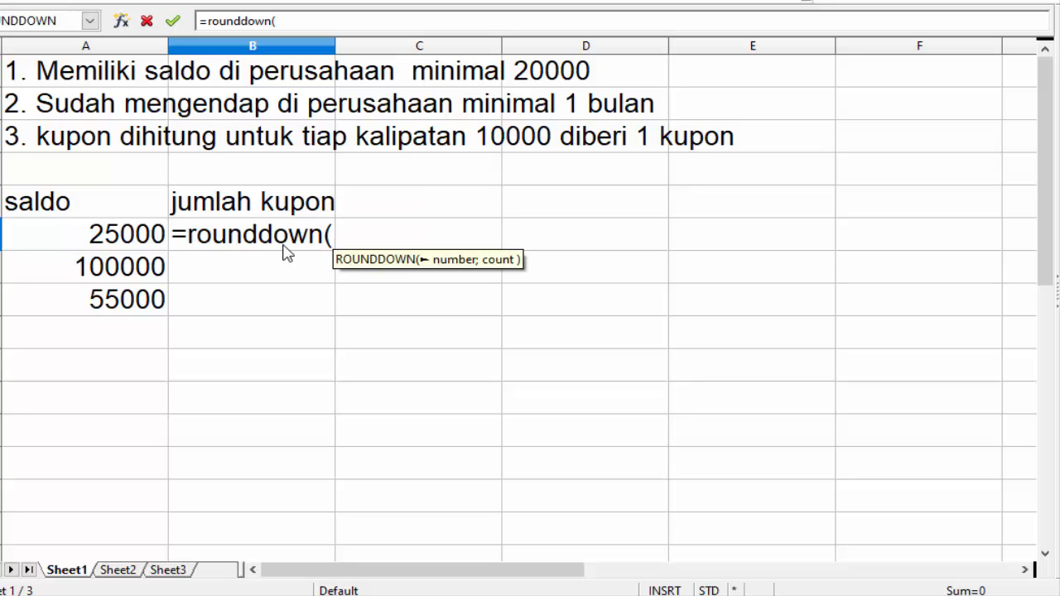
{"action": "key", "text": "Left"}
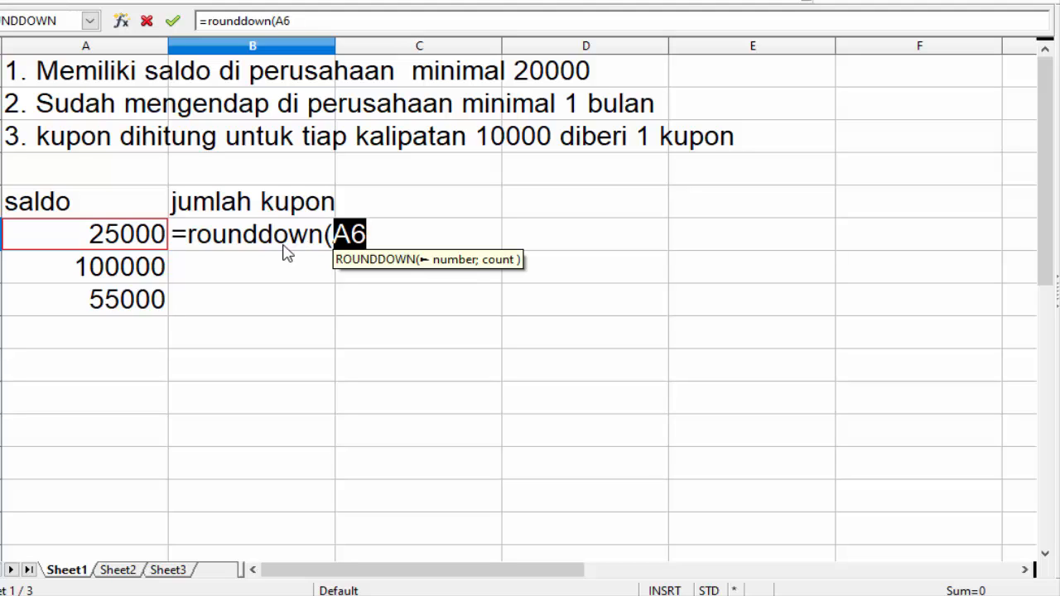
{"action": "type", "text": ")"}
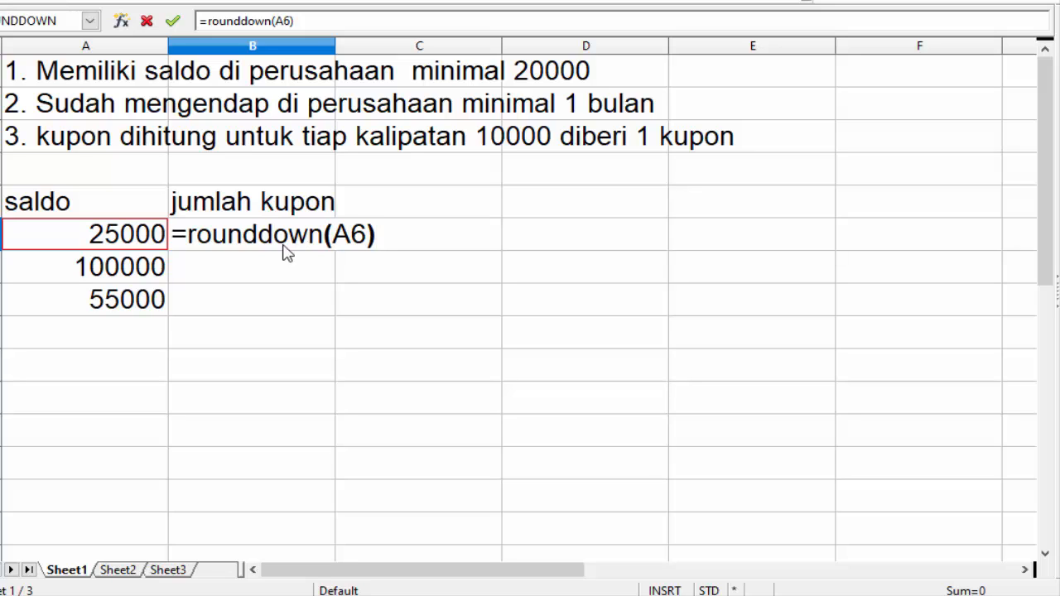
{"action": "key", "text": "Return"}
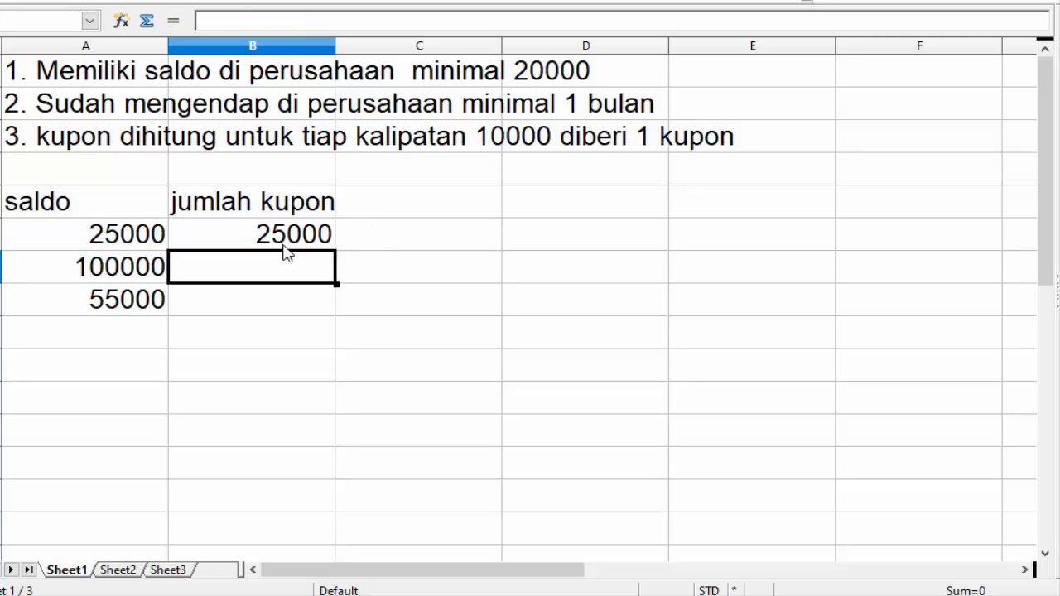
Step: Copy the ROUNDDOWN formula from B6 into B8, next to the third balance
{"action": "left_click", "coordinate": [283, 247]}
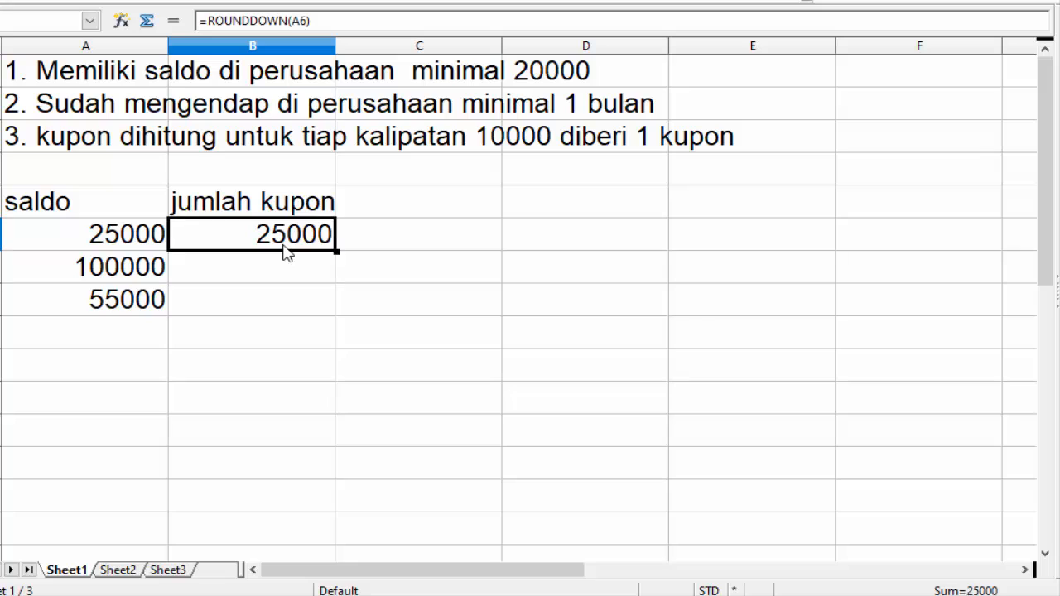
{"action": "key", "text": "Down"}
{"action": "key", "text": "Down"}
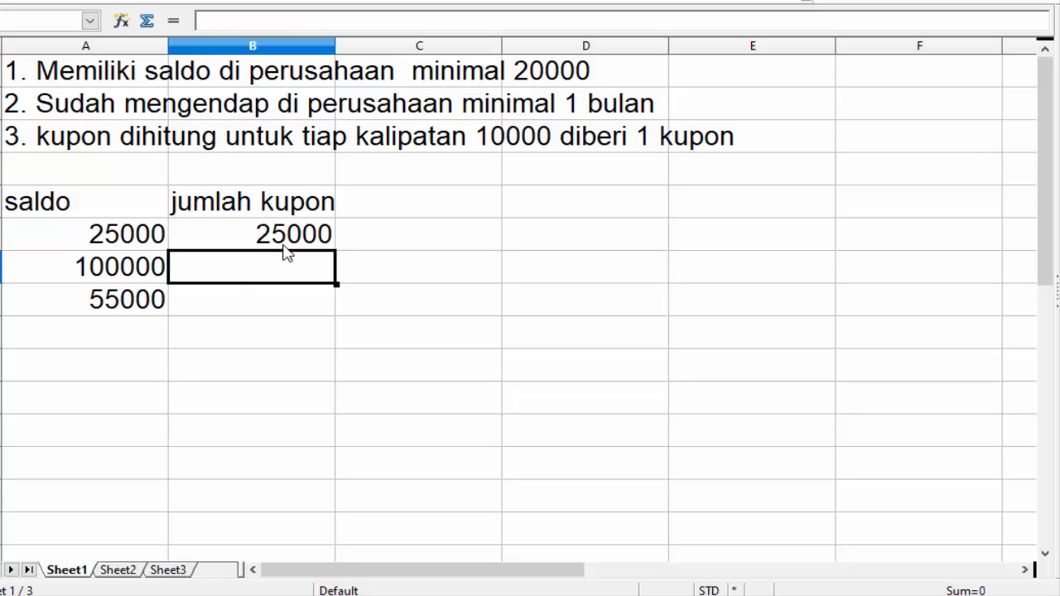
{"action": "key", "text": "Up"}
{"action": "key", "text": "Up"}
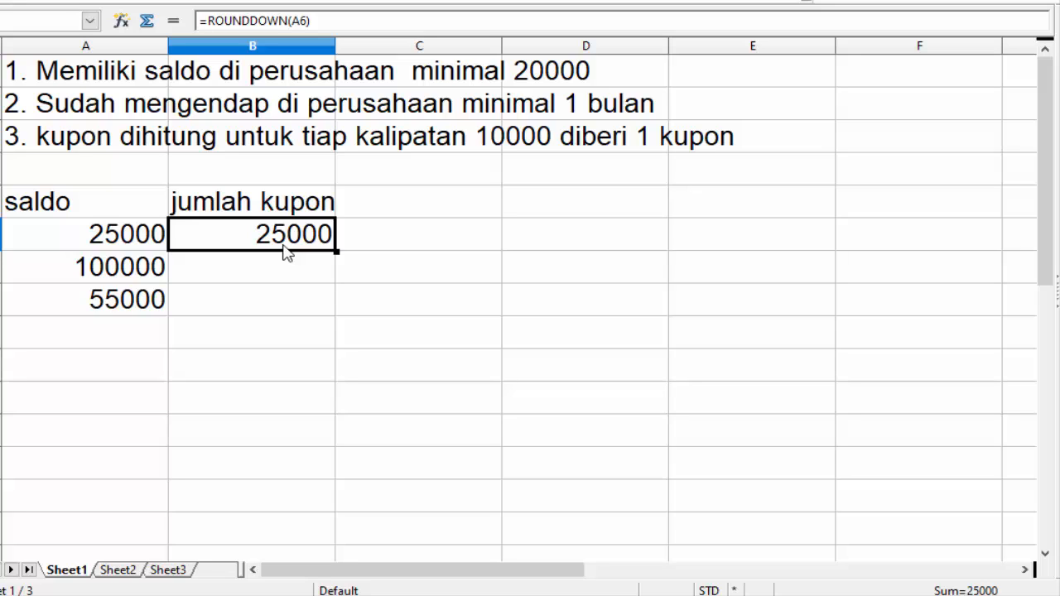
{"action": "key", "text": "Down"}
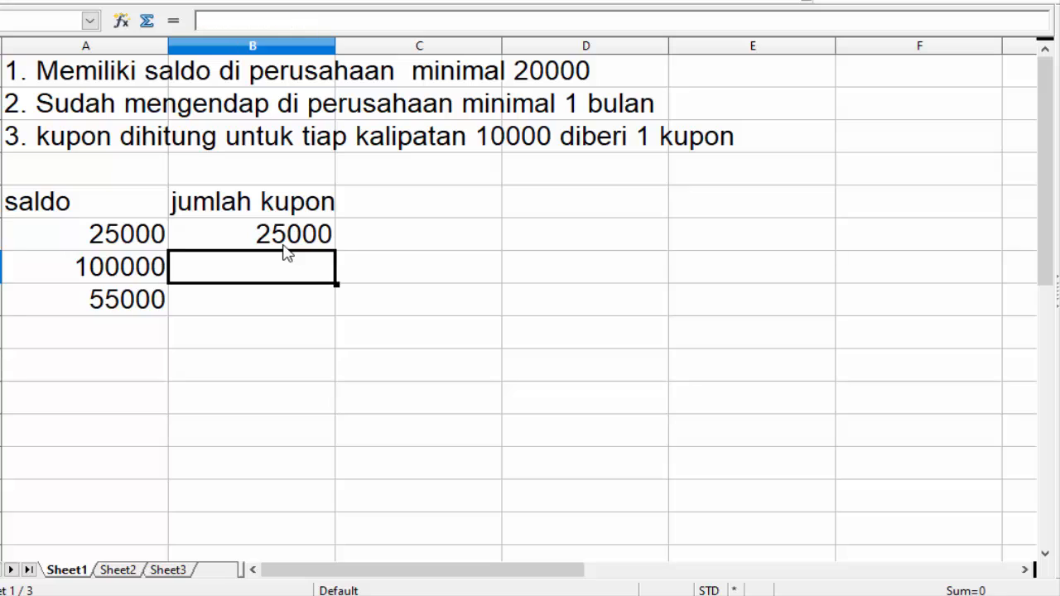
{"action": "key", "text": "Down"}
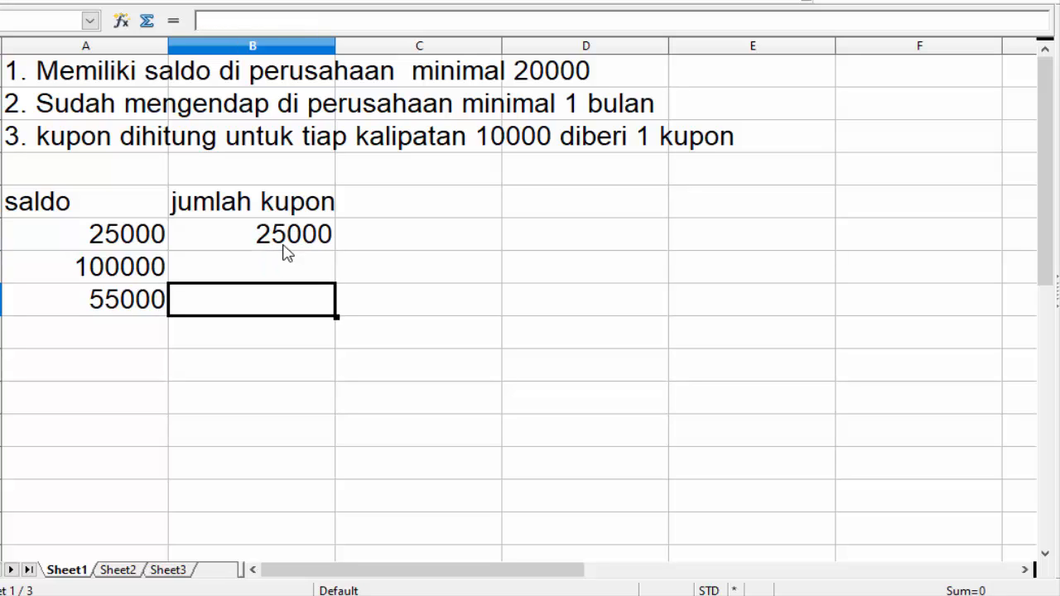
{"action": "key", "text": "ctrl+v"}
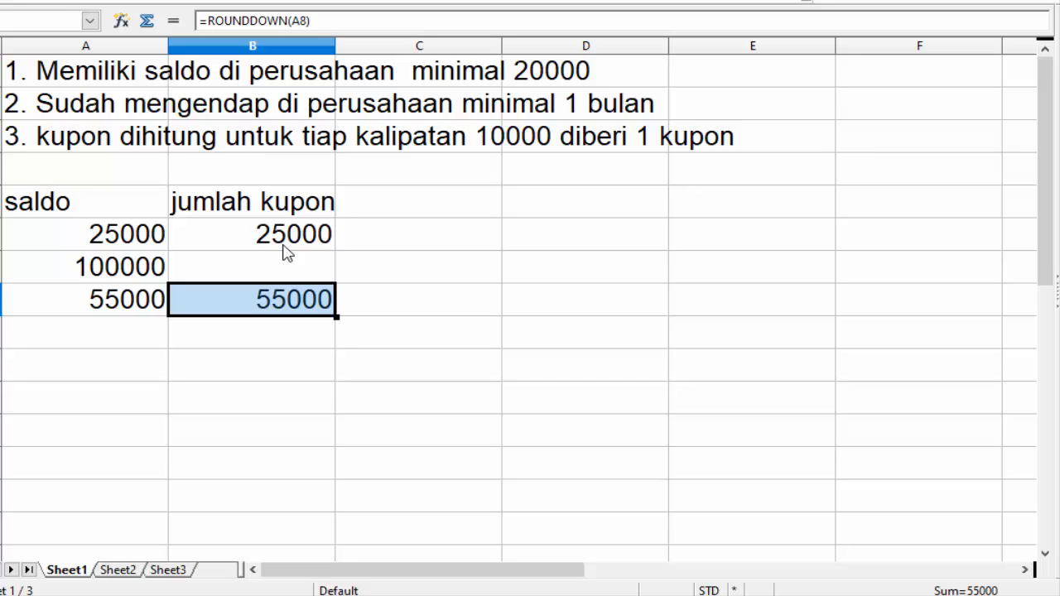
Step: Change the formula in B6 to =ROUNDDOWN(A6-20000) so the minimum balance is subtracted
{"action": "key", "text": "Up"}
{"action": "key", "text": "Up"}
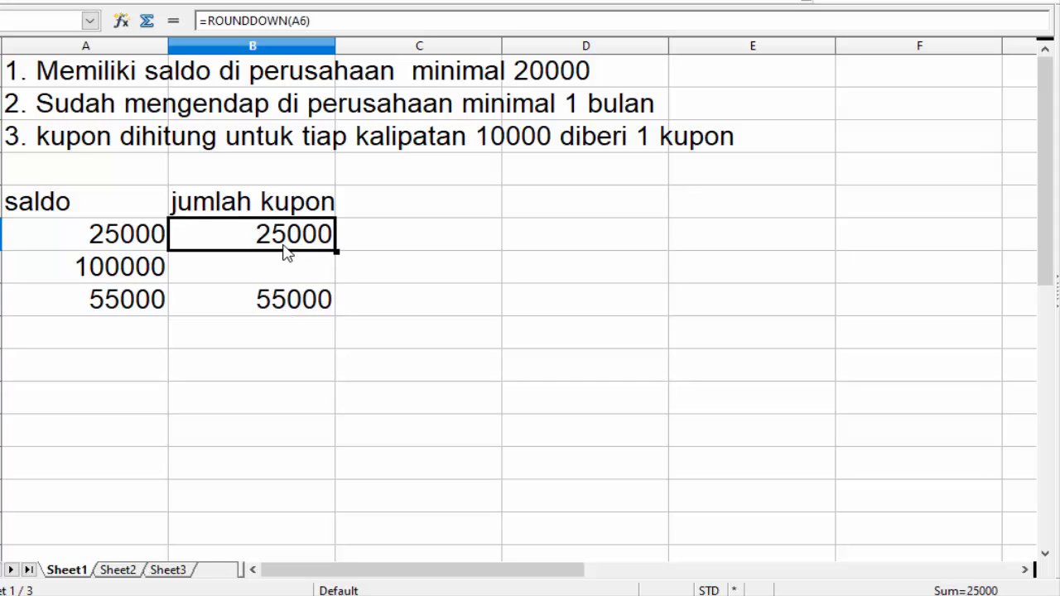
{"action": "key", "text": "Down"}
{"action": "key", "text": "Up"}
{"action": "key", "text": "F2"}
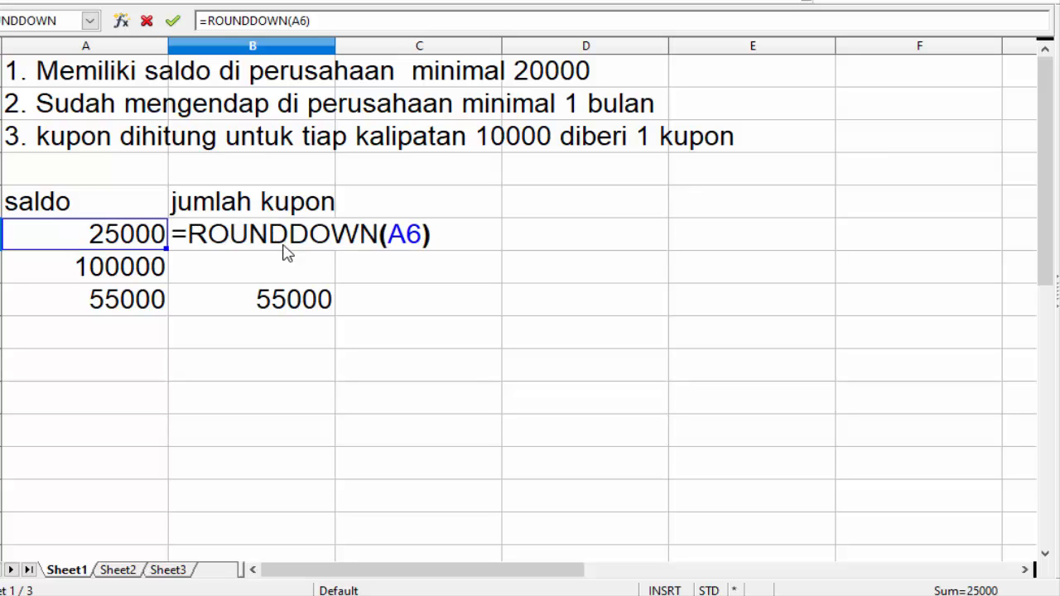
{"action": "key", "text": "Left"}
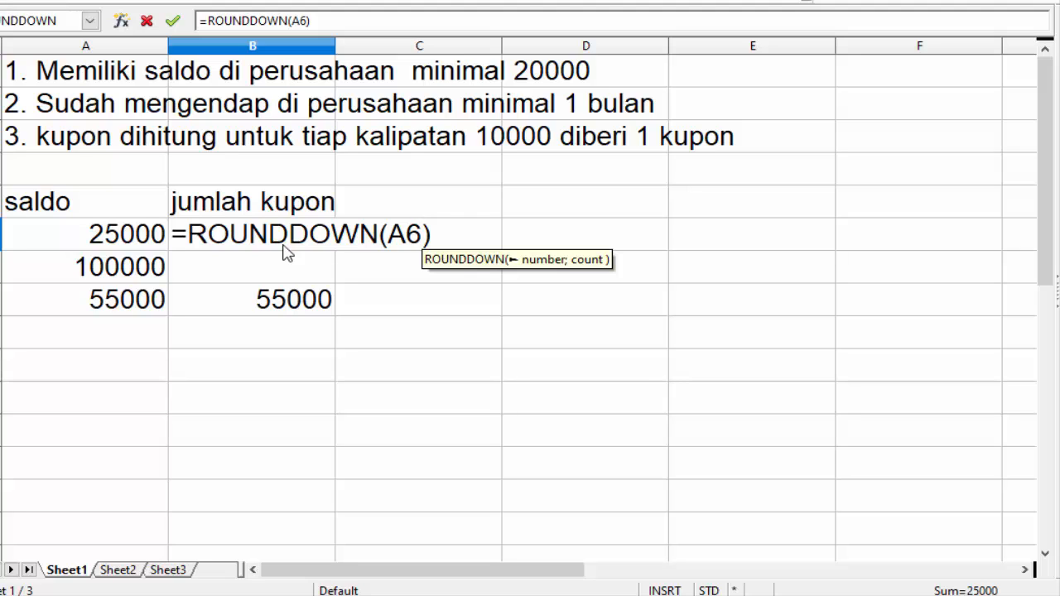
{"action": "type", "text": "-2"}
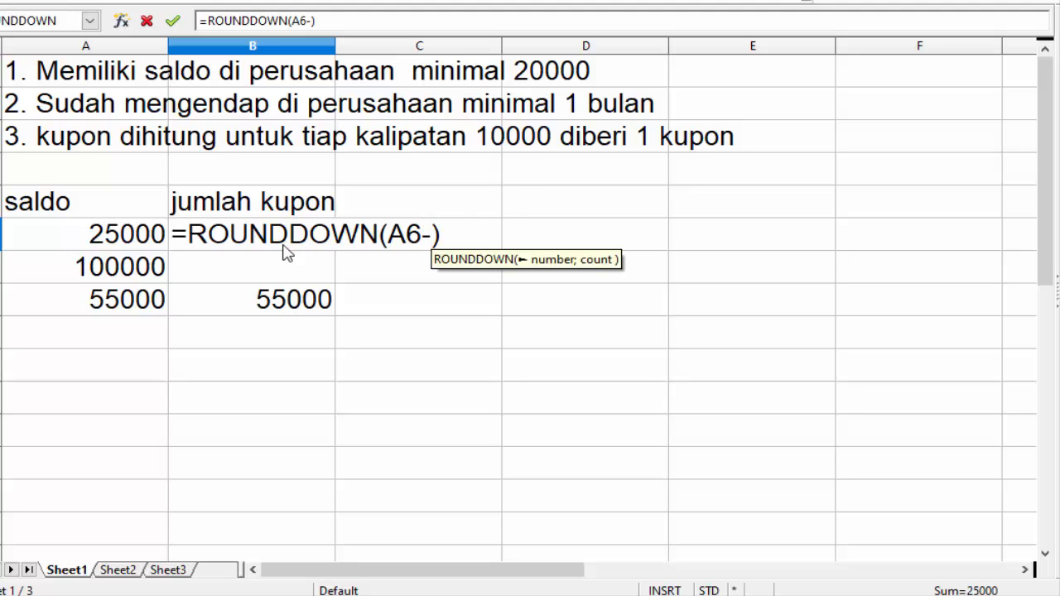
{"action": "type", "text": "0000"}
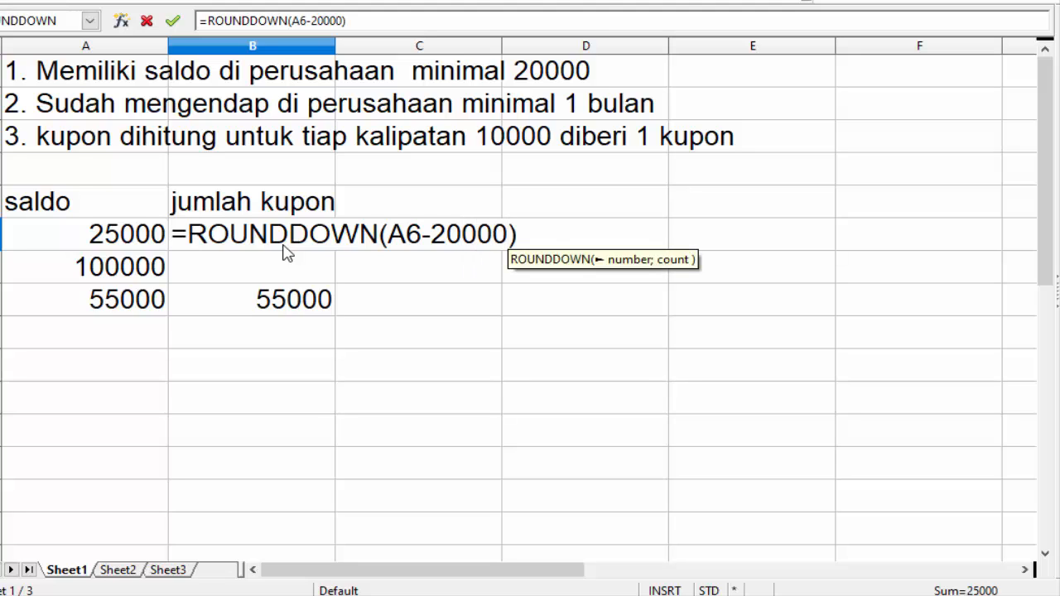
{"action": "key", "text": "Return"}
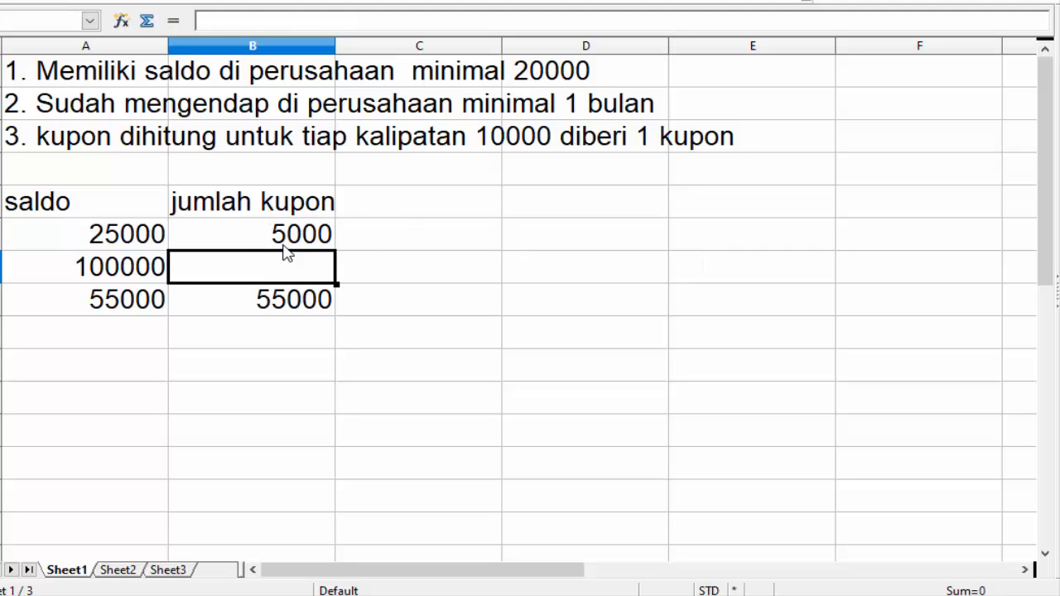
Step: Change the formula in B6 to =ROUNDDOWN((A6-20000)/10000) so the remaining balance is divided by 10000
{"action": "left_click", "coordinate": [284, 246]}
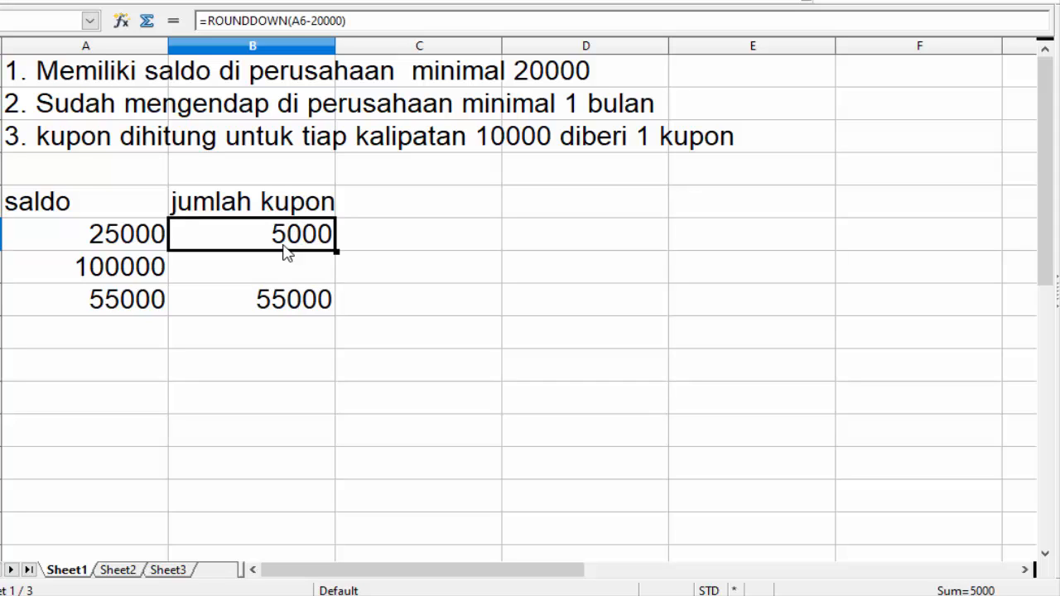
{"action": "double_click", "coordinate": [283, 246]}
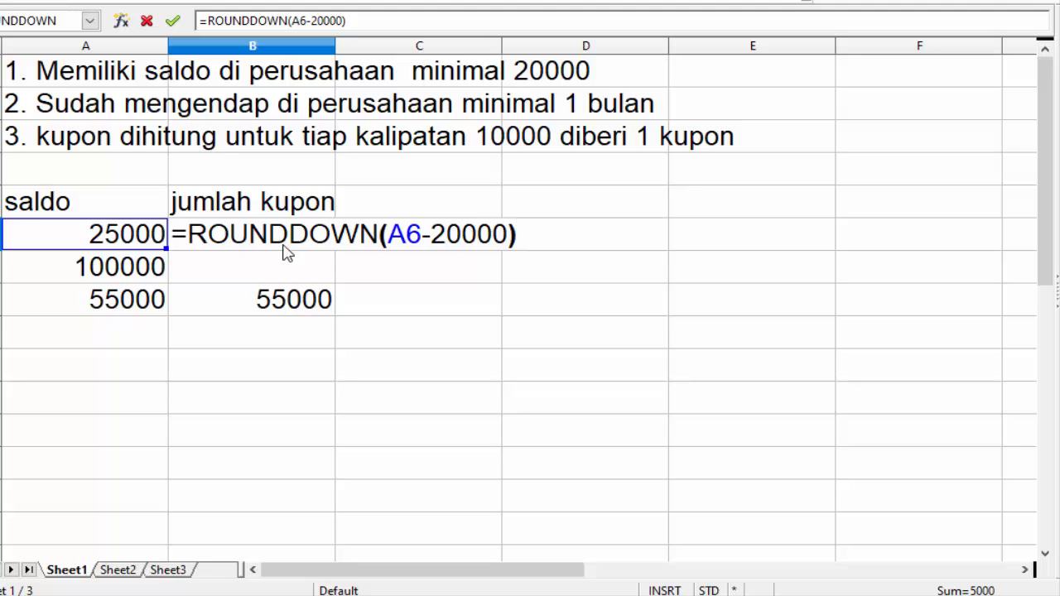
{"action": "key", "text": "Left"}
{"action": "key", "text": "Left"}
{"action": "key", "text": "Left"}
{"action": "key", "text": "Left"}
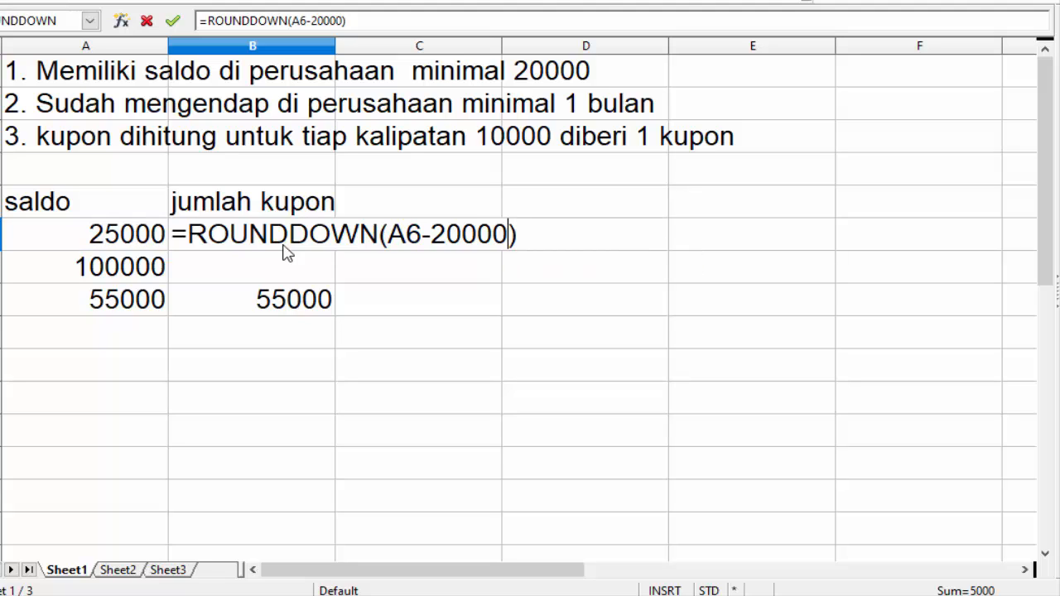
{"action": "key", "text": "Left"}
{"action": "key", "text": "Left"}
{"action": "key", "text": "Left"}
{"action": "key", "text": "Left"}
{"action": "key", "text": "Left"}
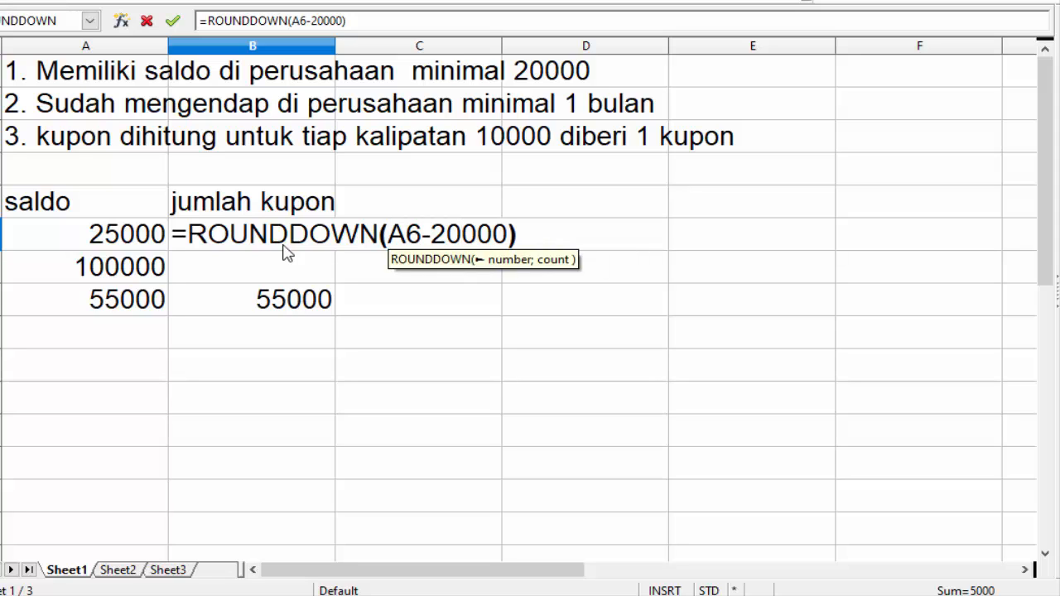
{"action": "type", "text": "("}
{"action": "key", "text": "Right"}
{"action": "key", "text": "Right"}
{"action": "key", "text": "Right"}
{"action": "key", "text": "Right"}
{"action": "key", "text": "Right"}
{"action": "key", "text": "Right"}
{"action": "key", "text": "Right"}
{"action": "key", "text": "Right"}
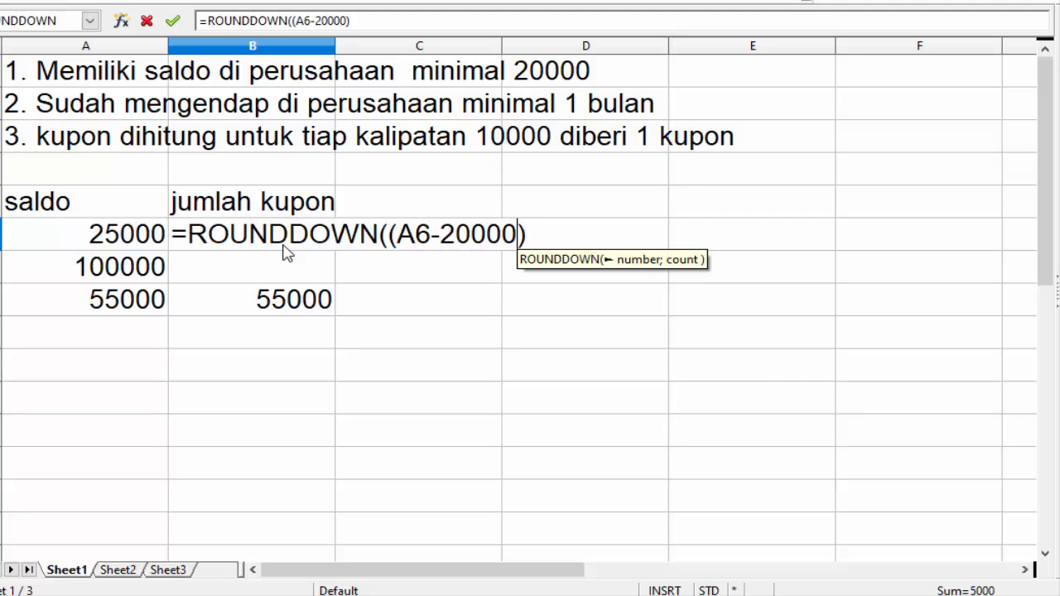
{"action": "type", "text": ")"}
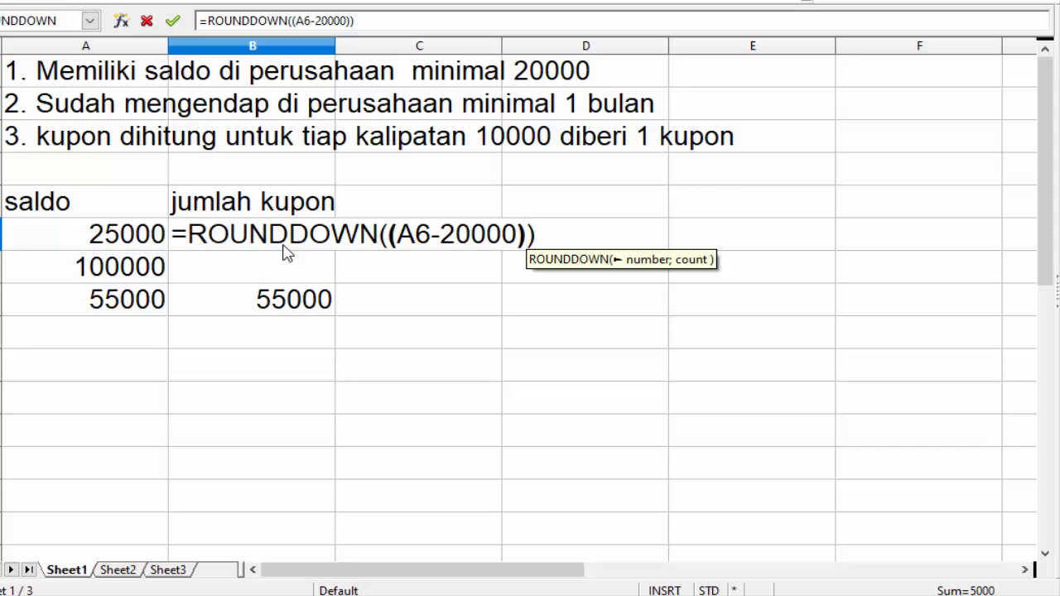
{"action": "type", "text": "/10000"}
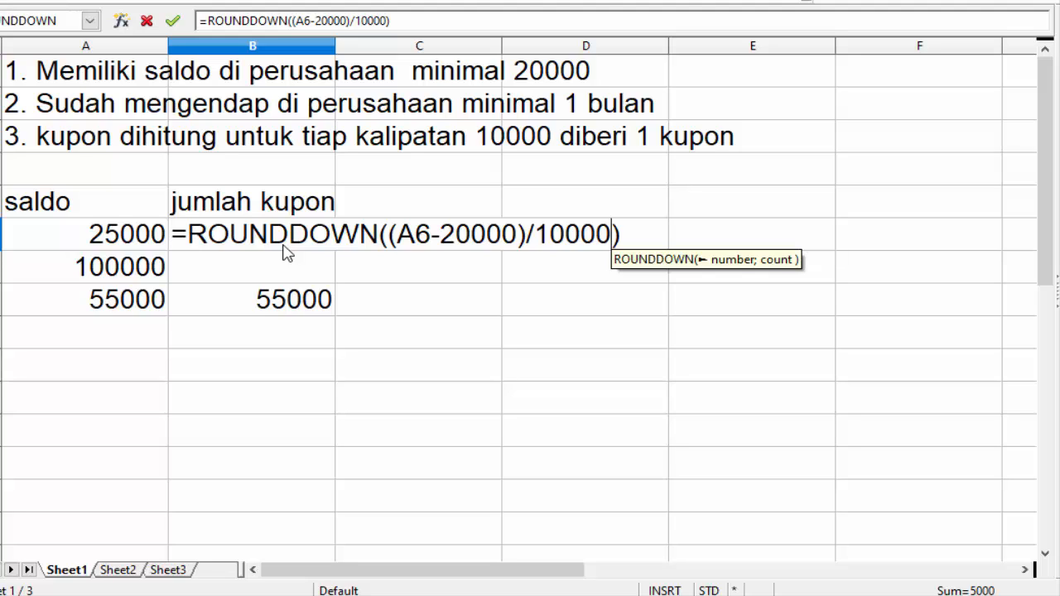
{"action": "key", "text": "Return"}
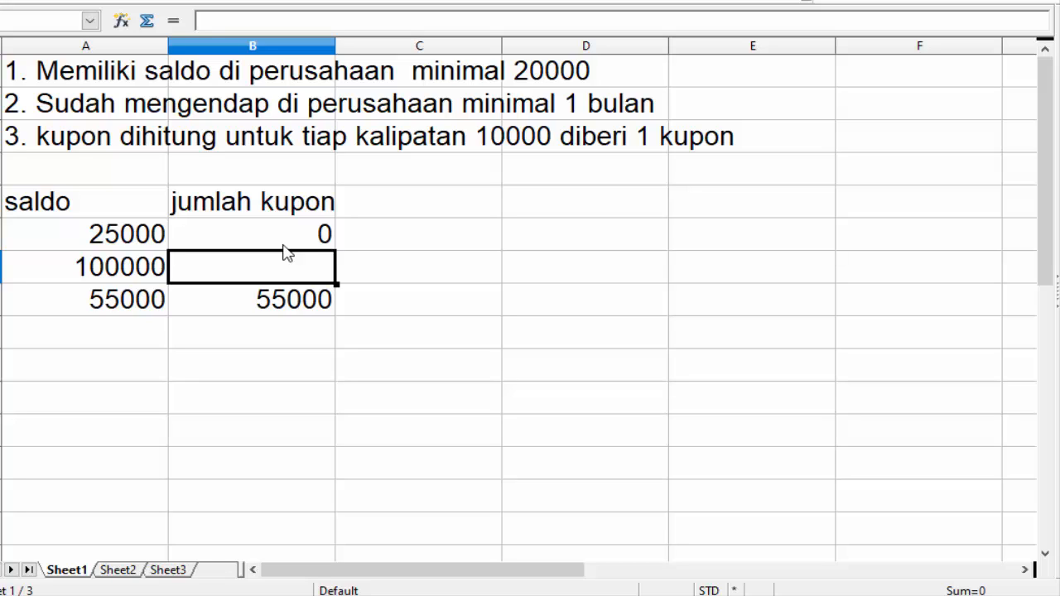
Step: Copy the updated ROUNDDOWN formula from B6 into B7 and B8 for the second and third balances
{"action": "left_click", "coordinate": [282, 245]}
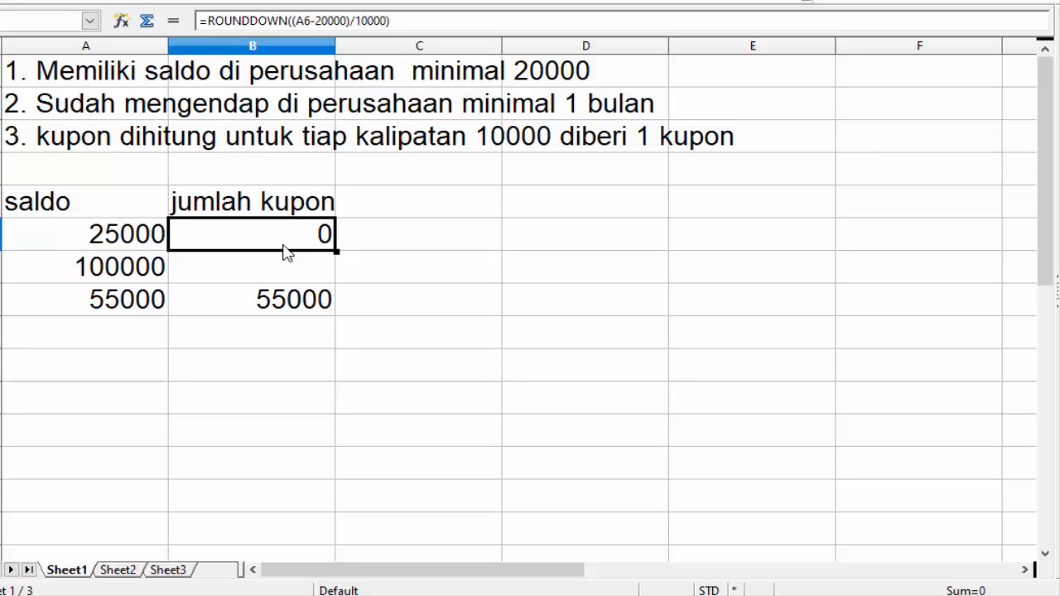
{"action": "key", "text": "Down"}
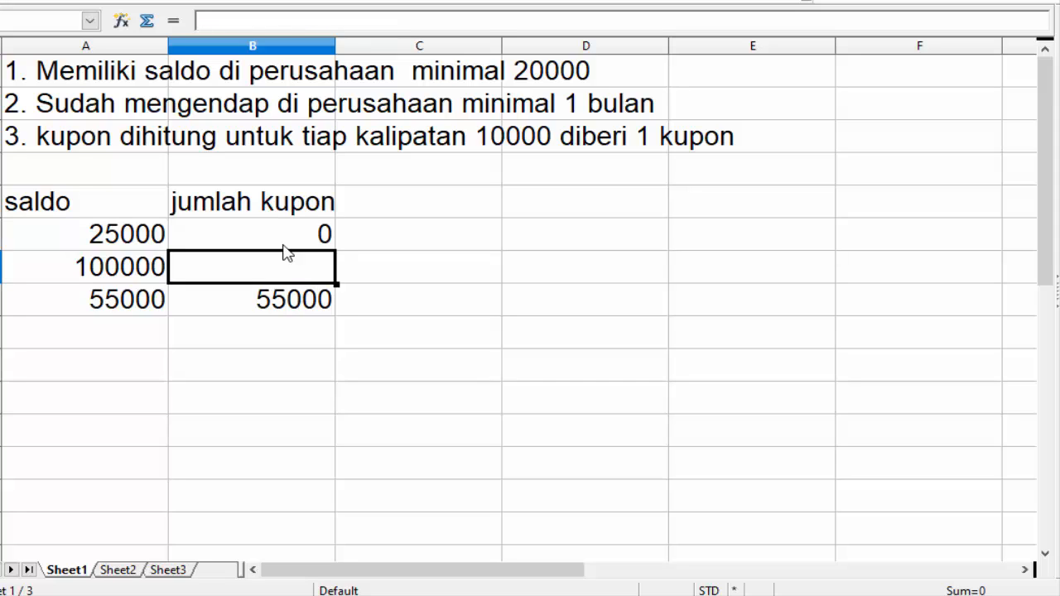
{"action": "key", "text": "shift+Down"}
{"action": "key", "text": "ctrl+v"}
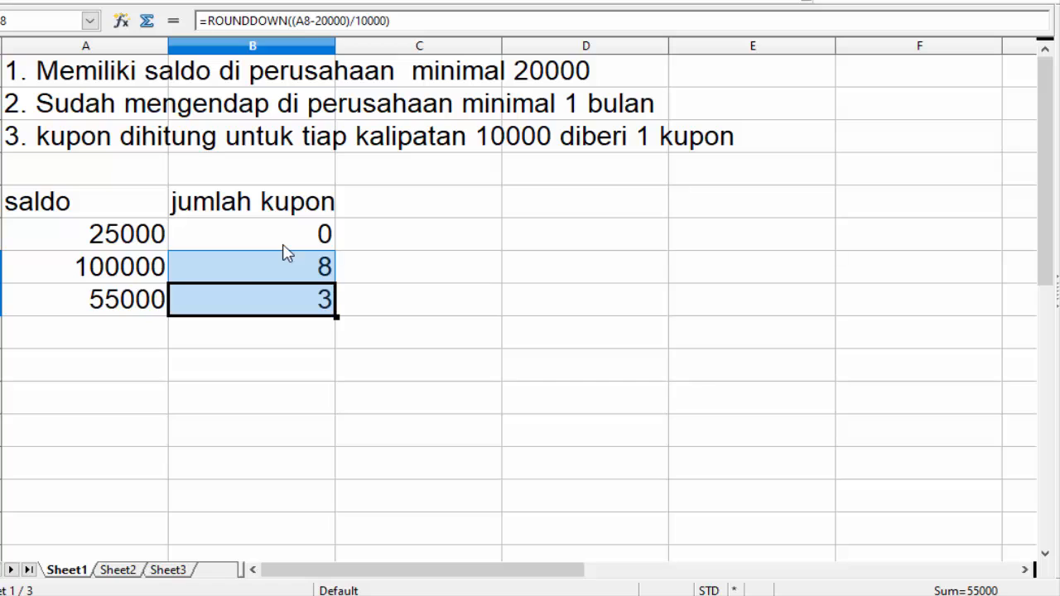
Step: Compare the "jumlah kupon" formulas in B6 to B8 and check the third one against its balance in A8
{"action": "key", "text": "Up"}
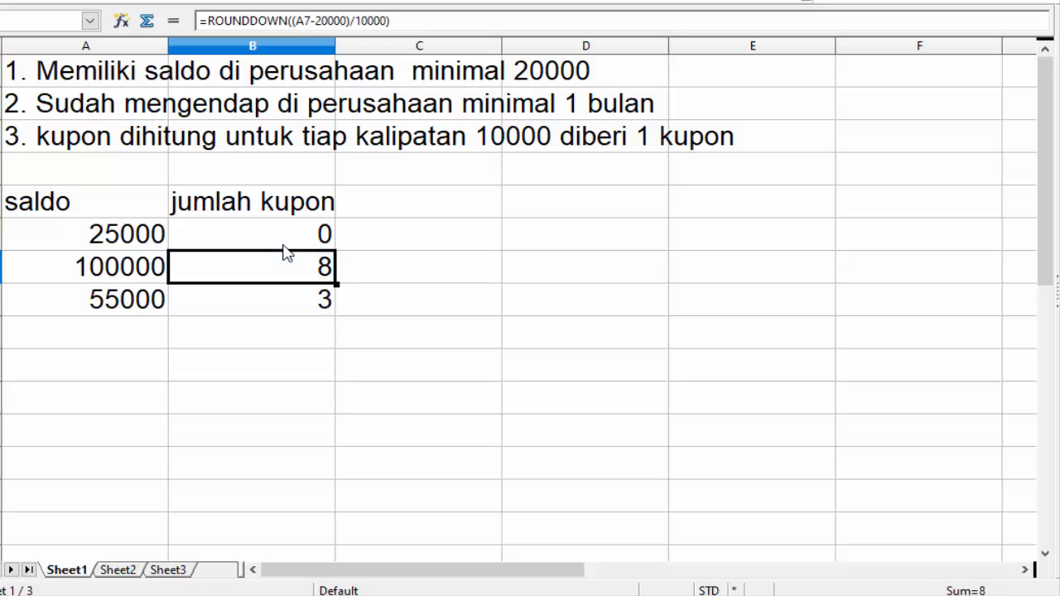
{"action": "key", "text": "Down"}
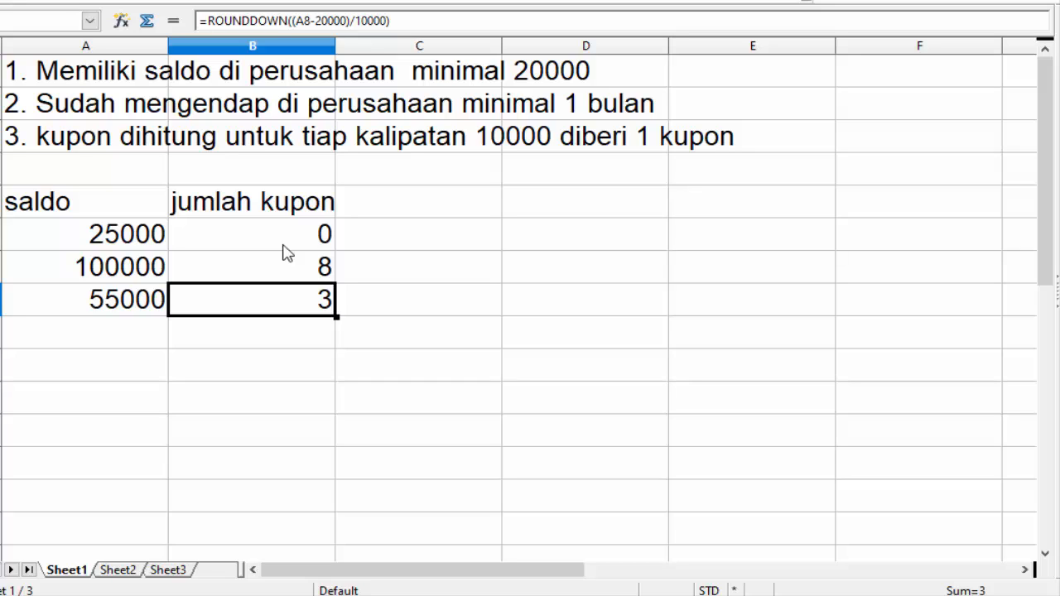
{"action": "key", "text": "Up"}
{"action": "key", "text": "Up"}
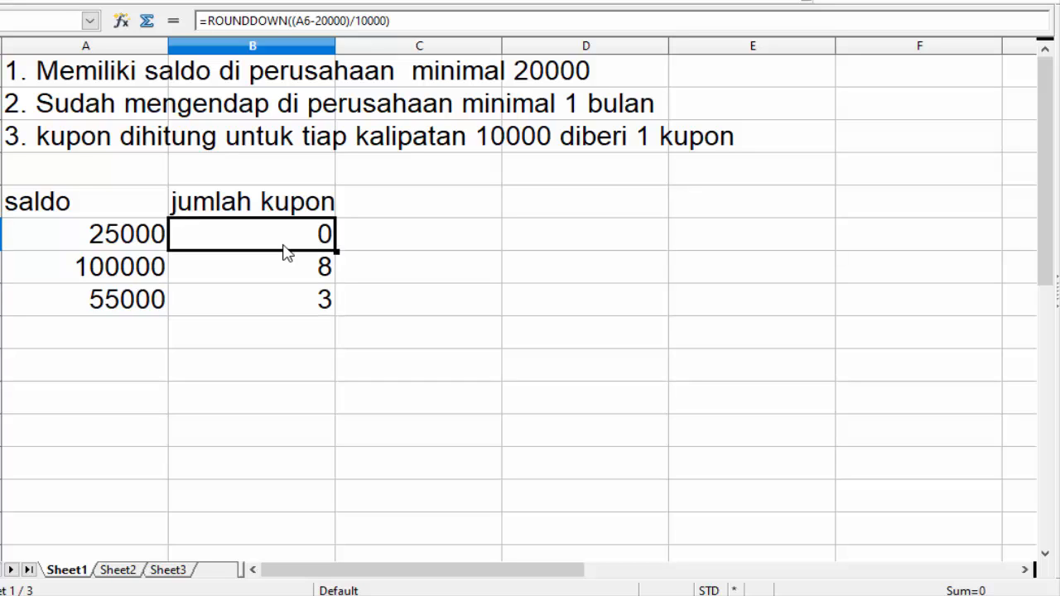
{"action": "key", "text": "Down"}
{"action": "key", "text": "Down"}
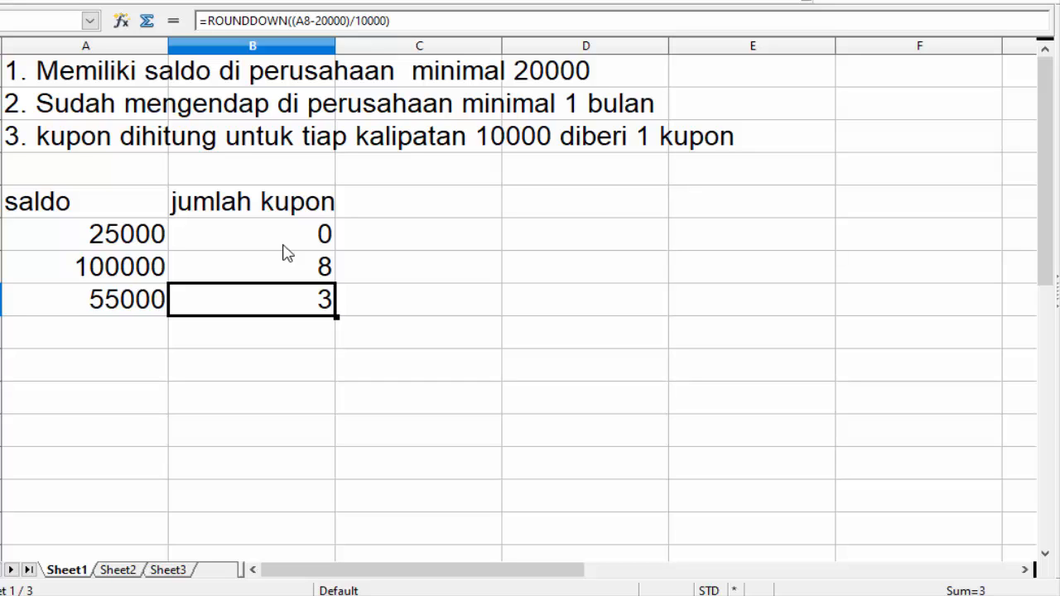
{"action": "key", "text": "Left"}
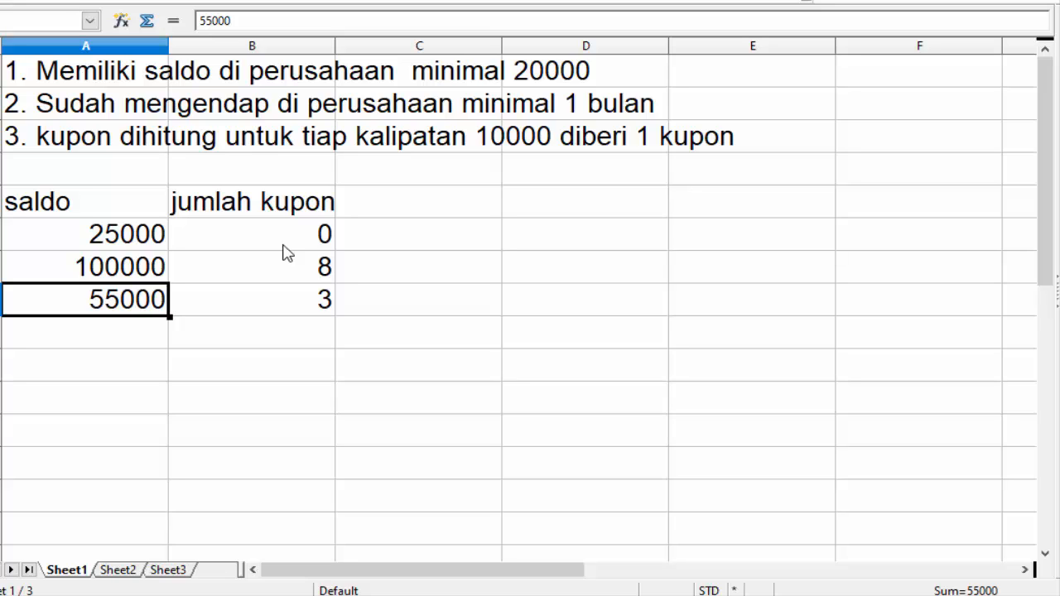
{"action": "key", "text": "Right"}
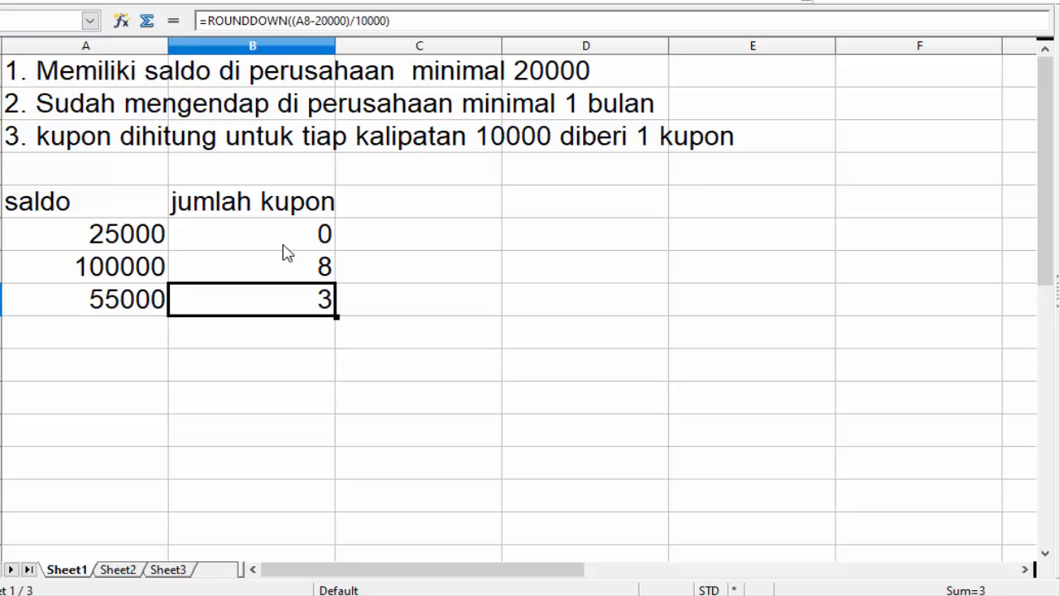
Step: Enter the formula =B8*1000 in C8, beside the third coupon count
{"action": "key", "text": "Right"}
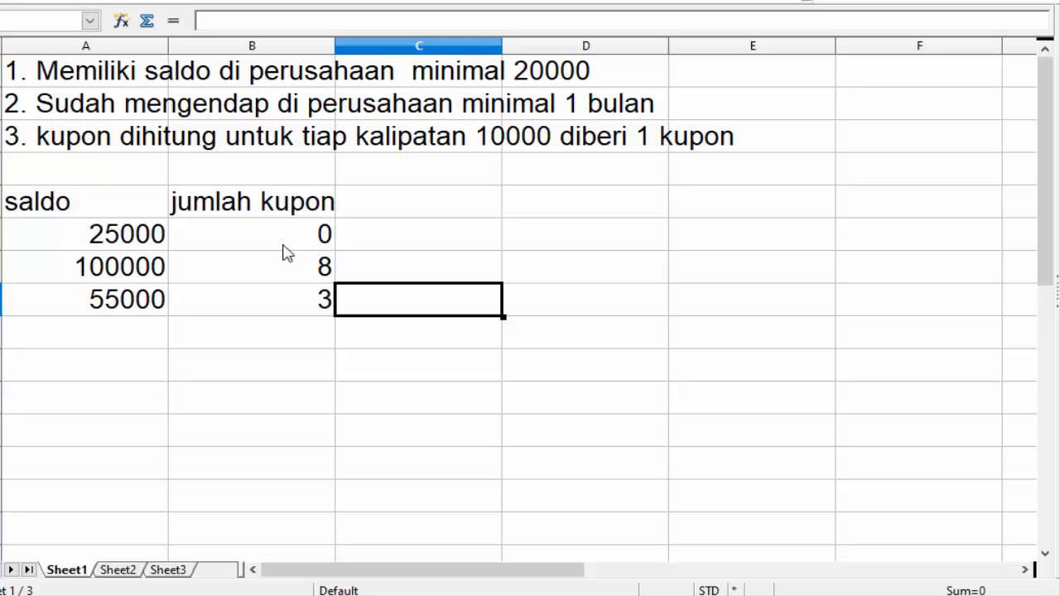
{"action": "type", "text": "="}
{"action": "key", "text": "Up"}
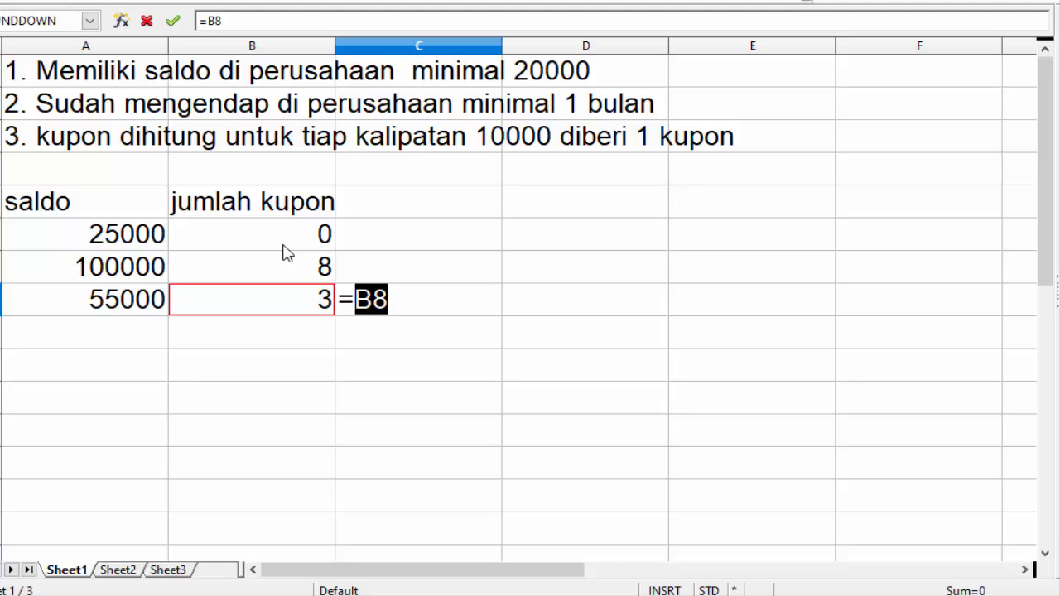
{"action": "type", "text": "*"}
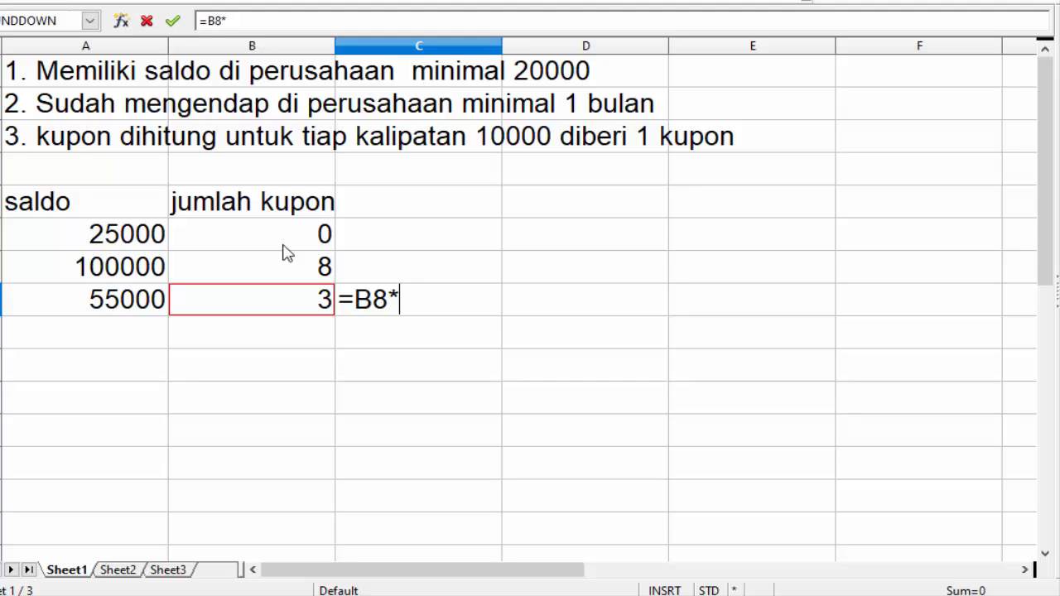
{"action": "type", "text": "15"}
{"action": "key", "text": "BackSpace"}
{"action": "type", "text": "000"}
{"action": "key", "text": "Return"}
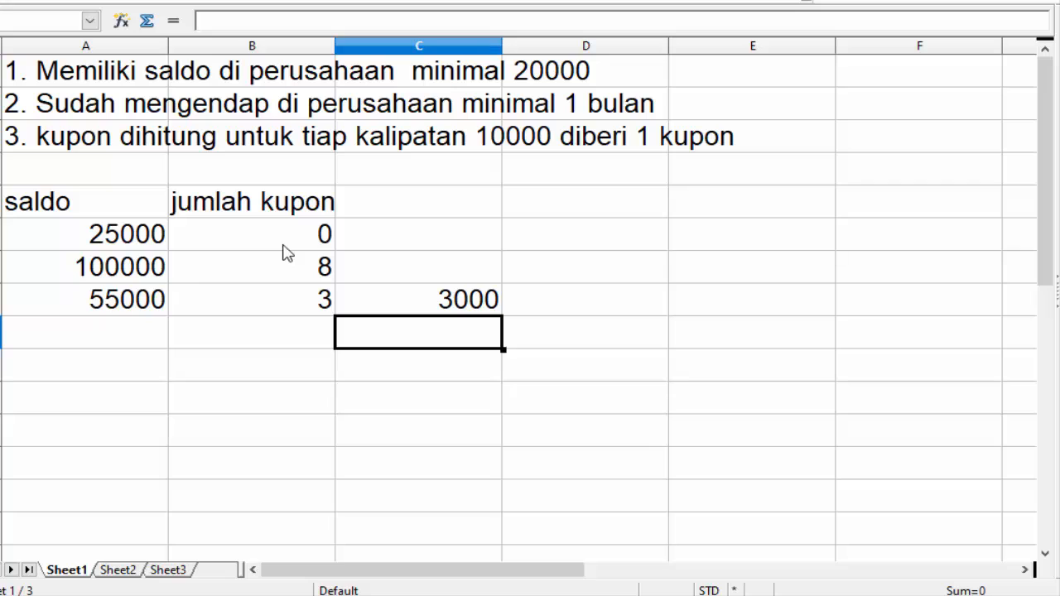
Step: Delete the contents of C8, the multiplication formula beside the third coupon count
{"action": "key", "text": "Up"}
{"action": "key", "text": "Left"}
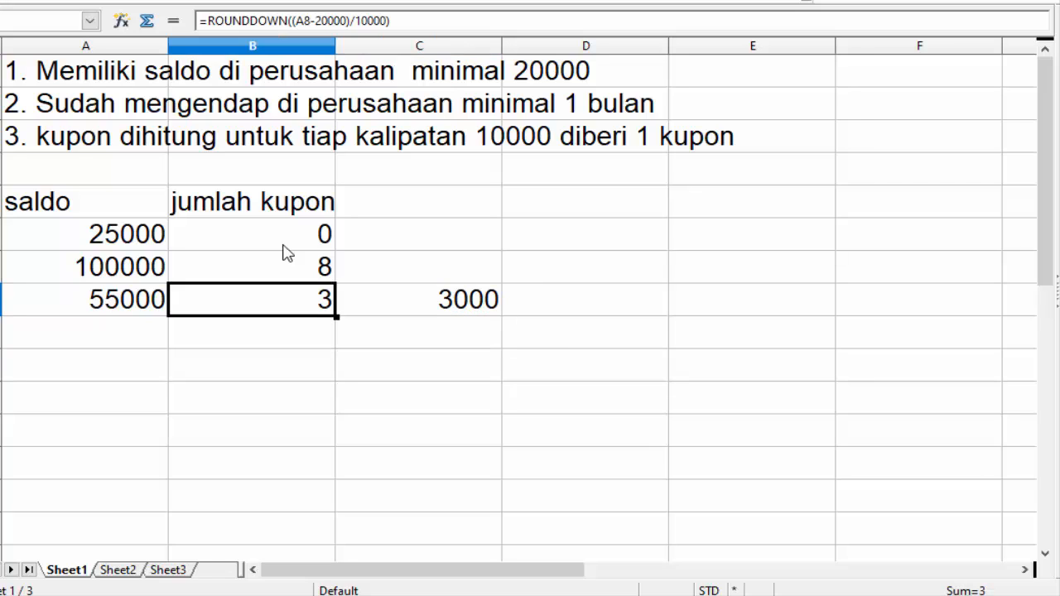
{"action": "key", "text": "Right"}
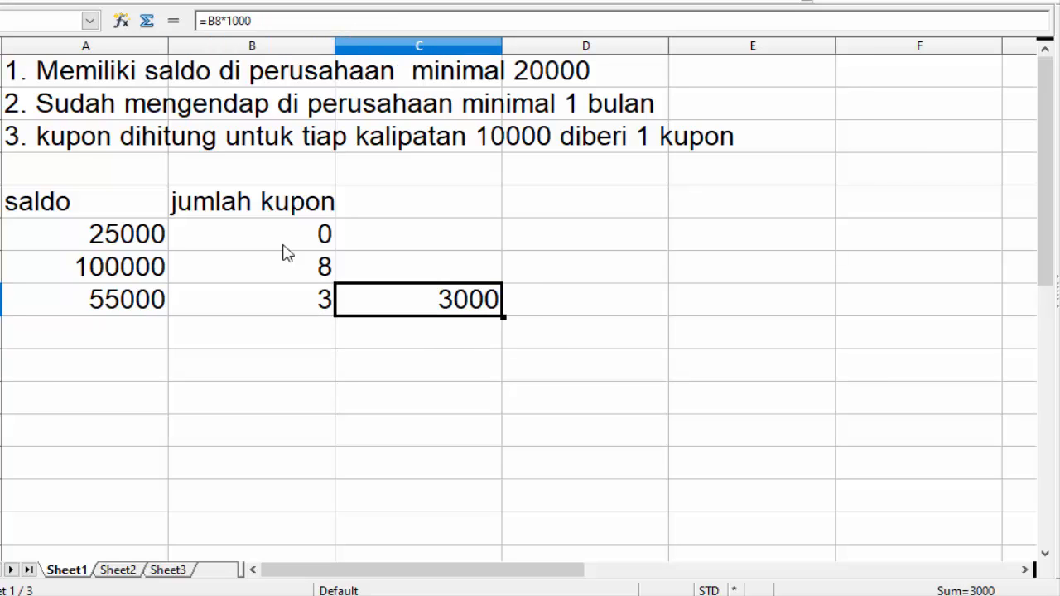
{"action": "key", "text": "BackSpace"}
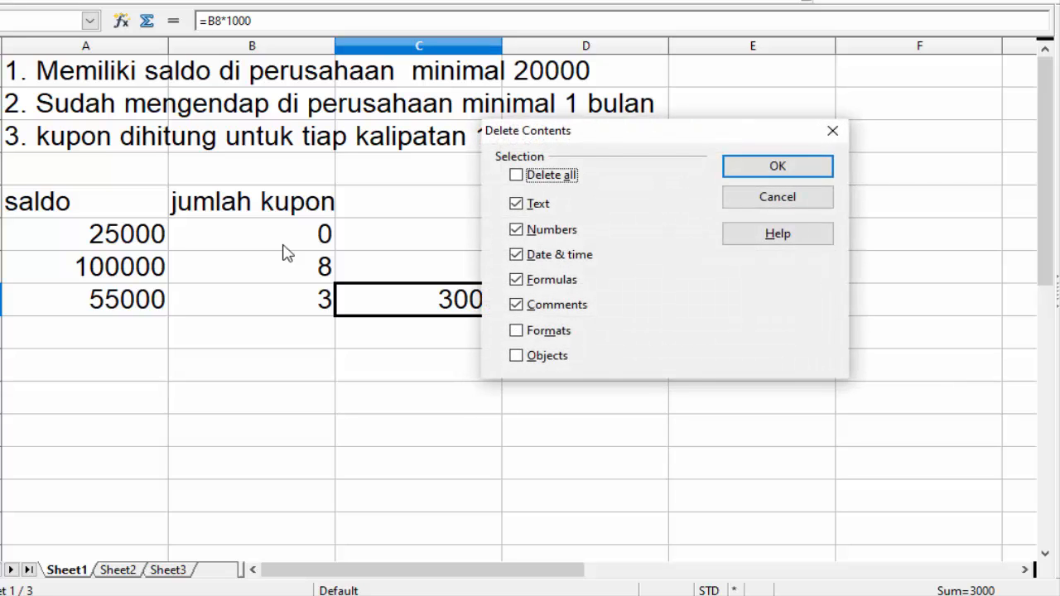
{"action": "key", "text": "Return"}
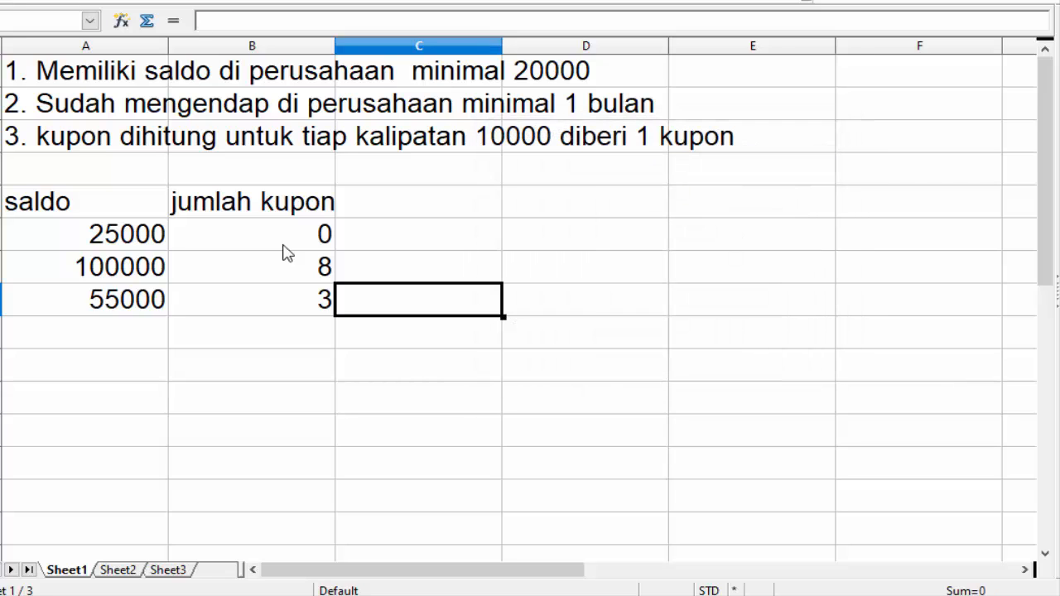
Step: Review each balance in the "saldo" column against its calculated number of coupons
{"action": "key", "text": "Left"}
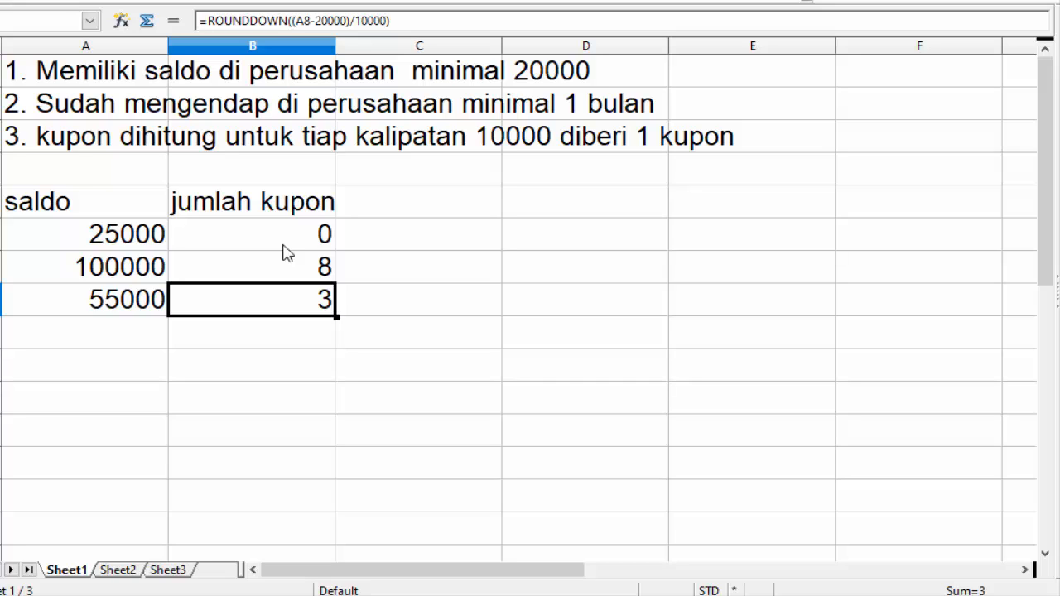
{"action": "key", "text": "Up"}
{"action": "key", "text": "Up"}
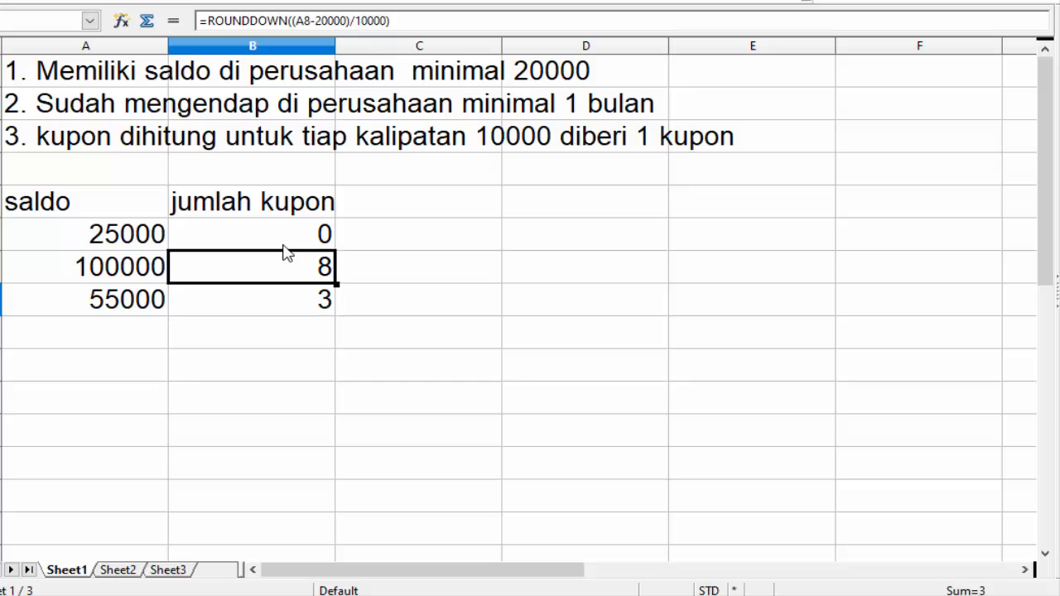
{"action": "key", "text": "Left"}
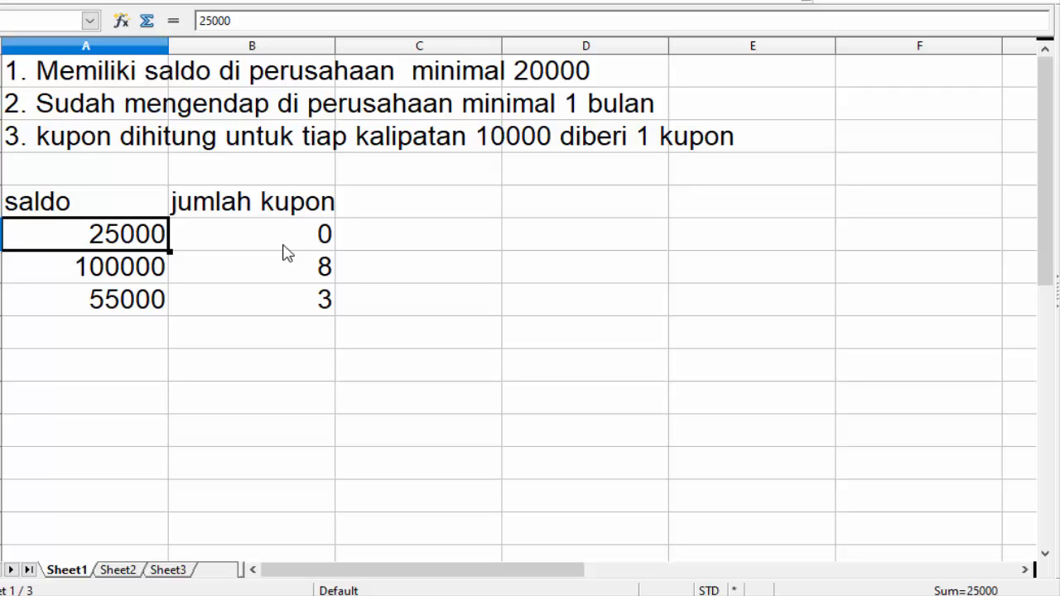
{"action": "key", "text": "Right"}
{"action": "key", "text": "Down"}
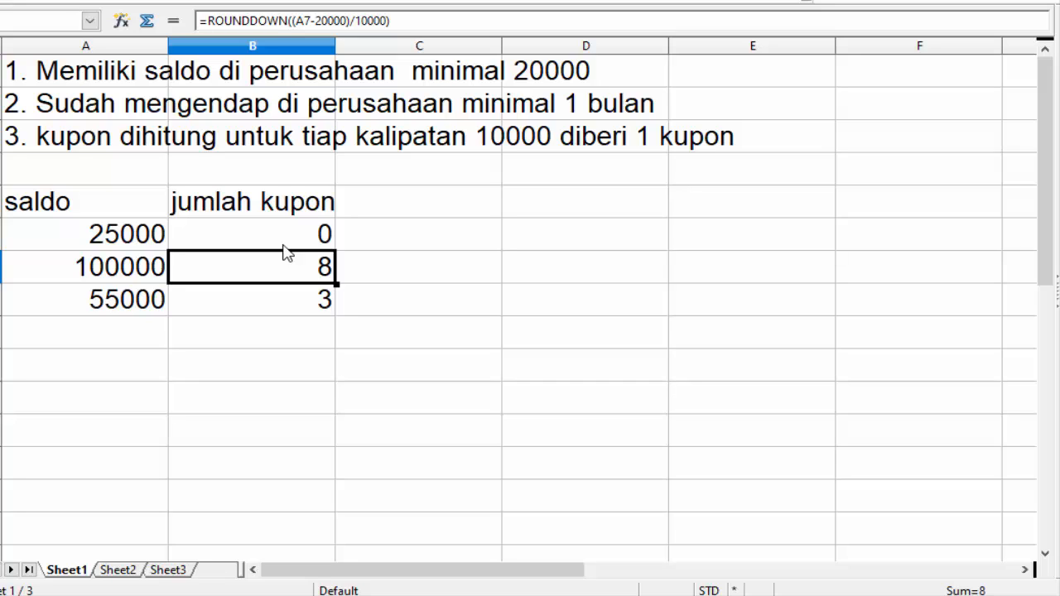
{"action": "key", "text": "Left"}
{"action": "key", "text": "Up"}
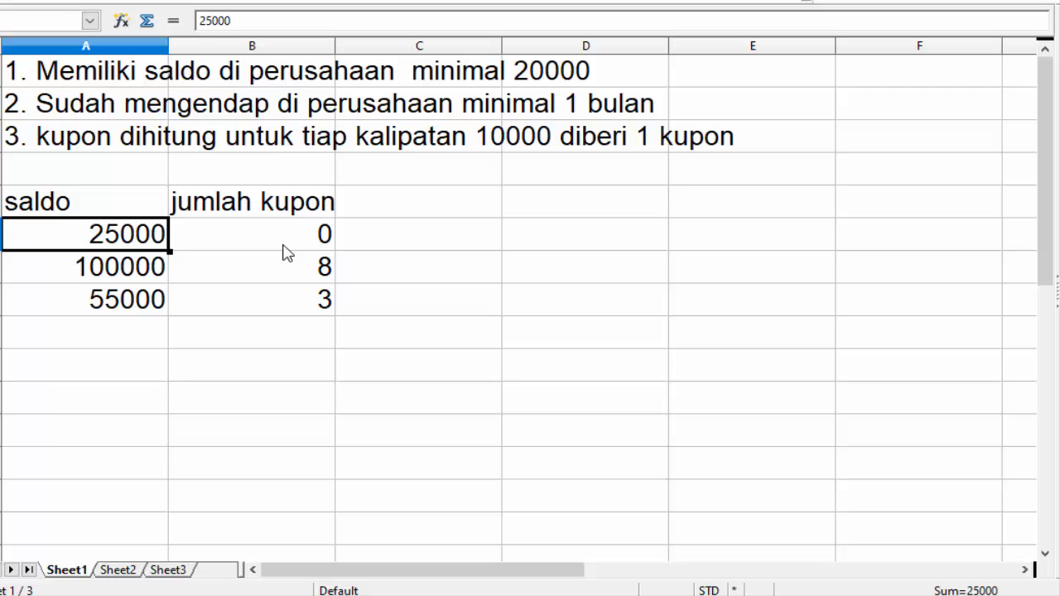
{"action": "key", "text": "Down"}
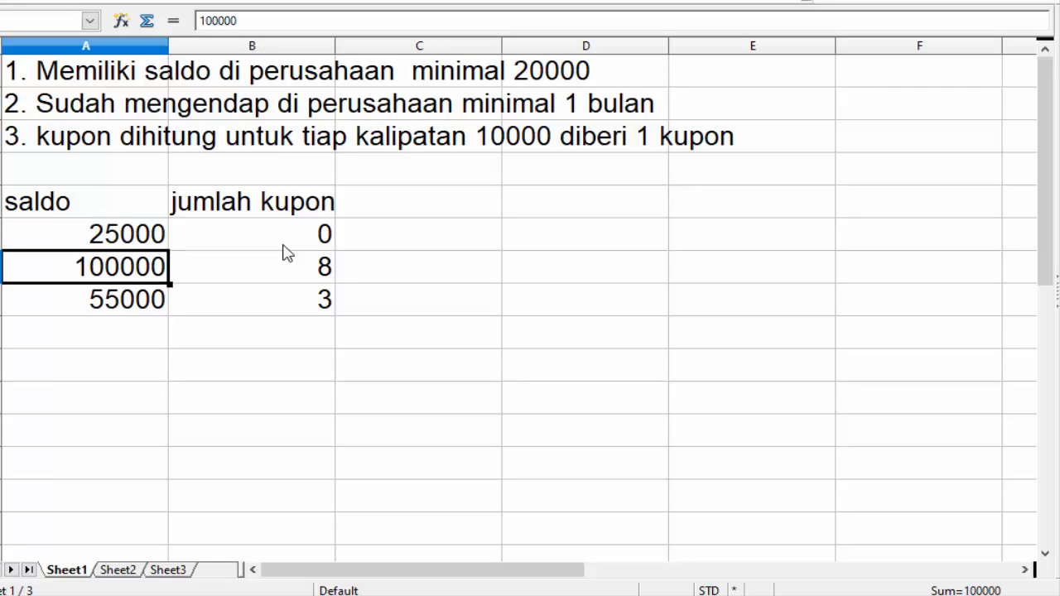
{"action": "key", "text": "Down"}
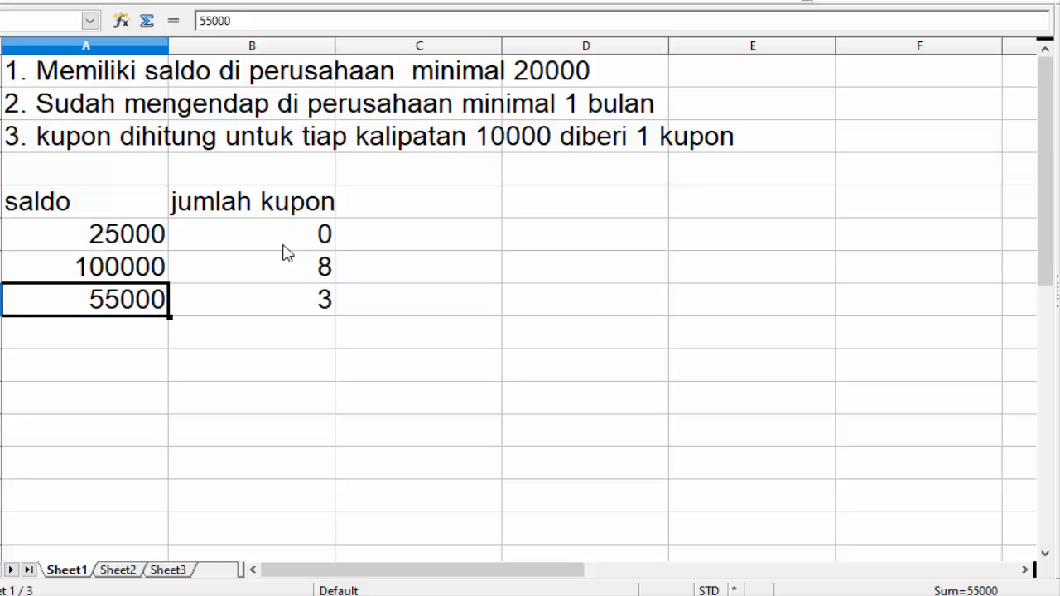